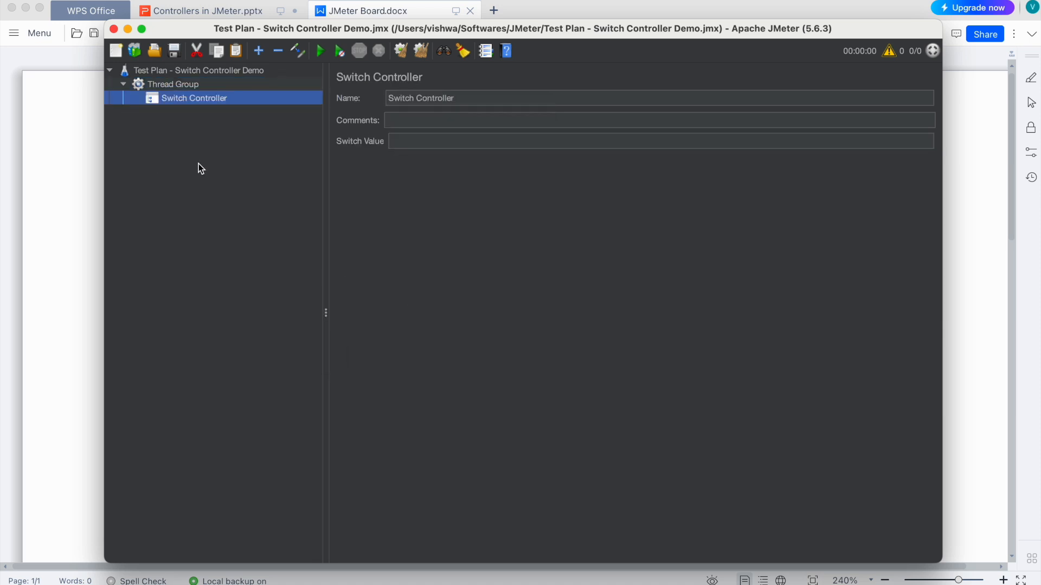
Add an HTTP Request sampler under the Switch Controller.
{"action": "left_click", "coordinate": [411, 142]}
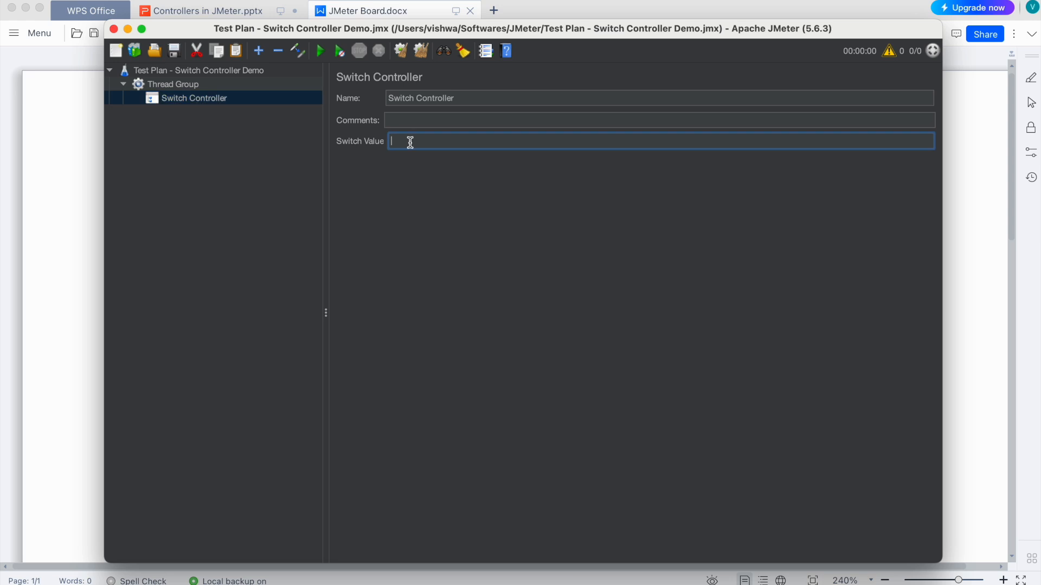
{"action": "left_click", "coordinate": [186, 123]}
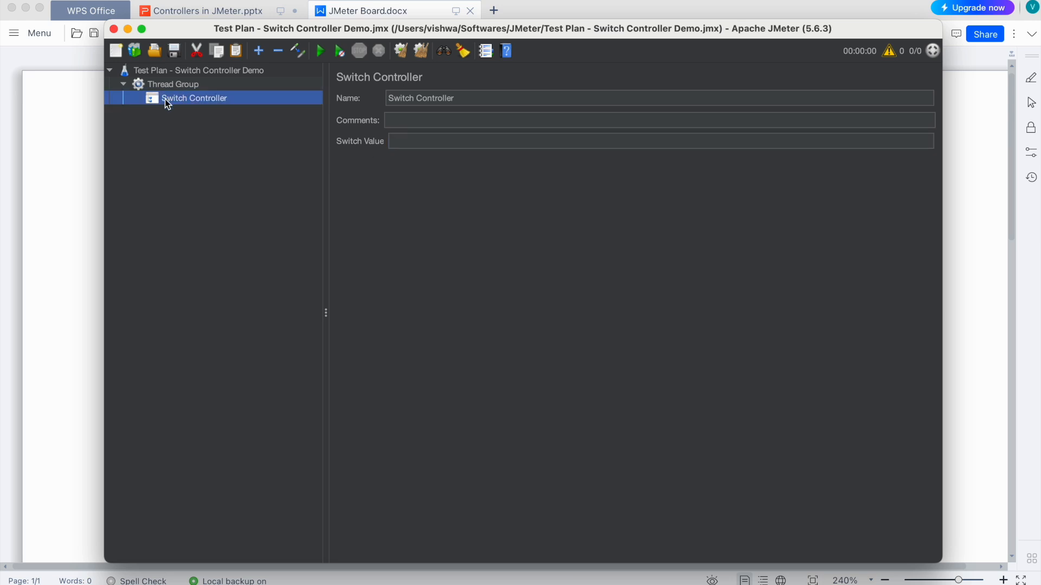
{"action": "right_click", "coordinate": [194, 99]}
{"action": "mouse_move", "coordinate": [355, 110]}
{"action": "mouse_move", "coordinate": [407, 112]}
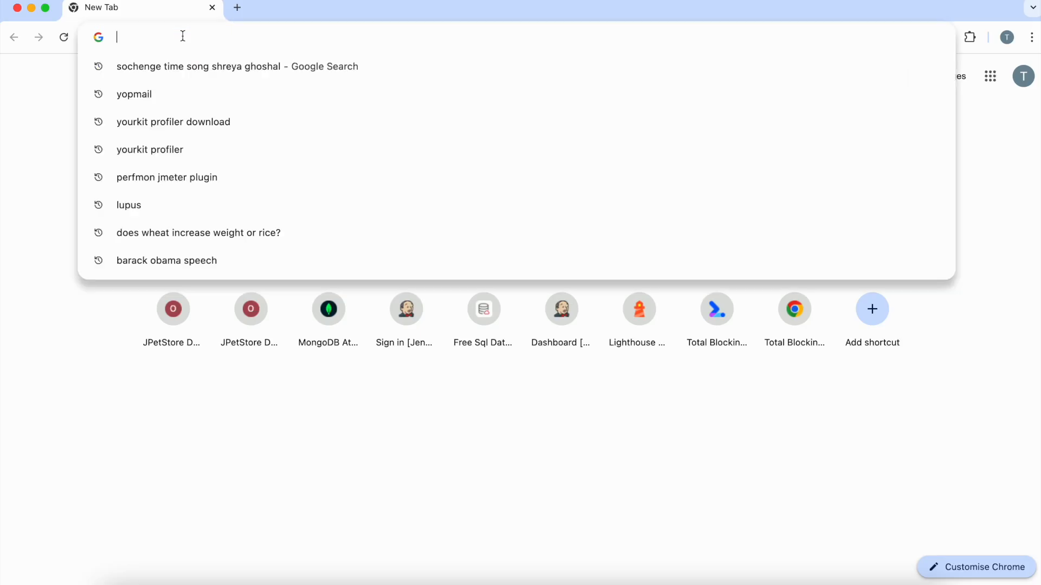
In Chrome, open the JPetStore Demo catalog, view its Fish and Dogs category pages, and return to the store's home page.
{"action": "type", "text": "j"}
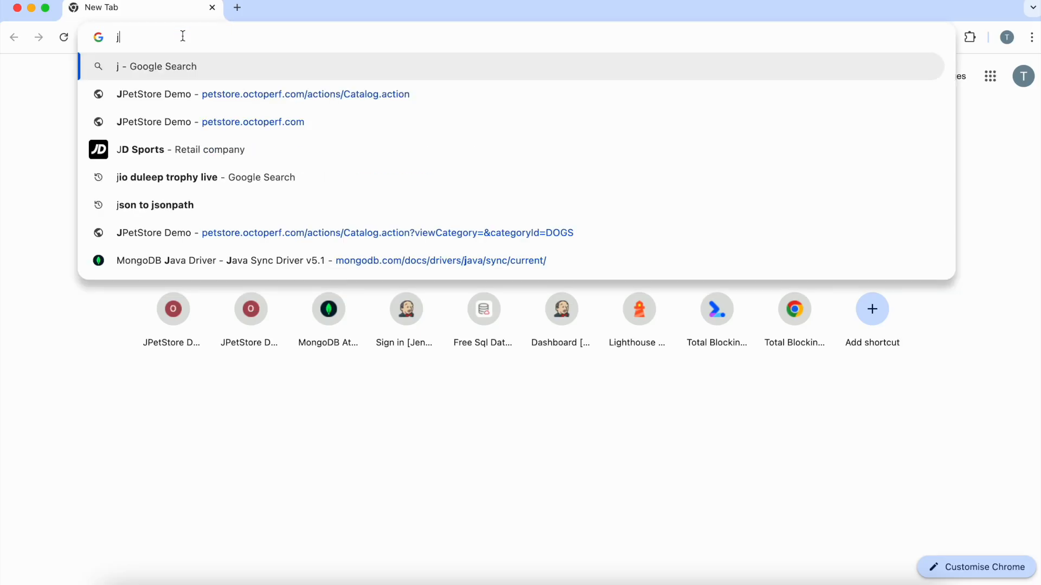
{"action": "left_click", "coordinate": [270, 94]}
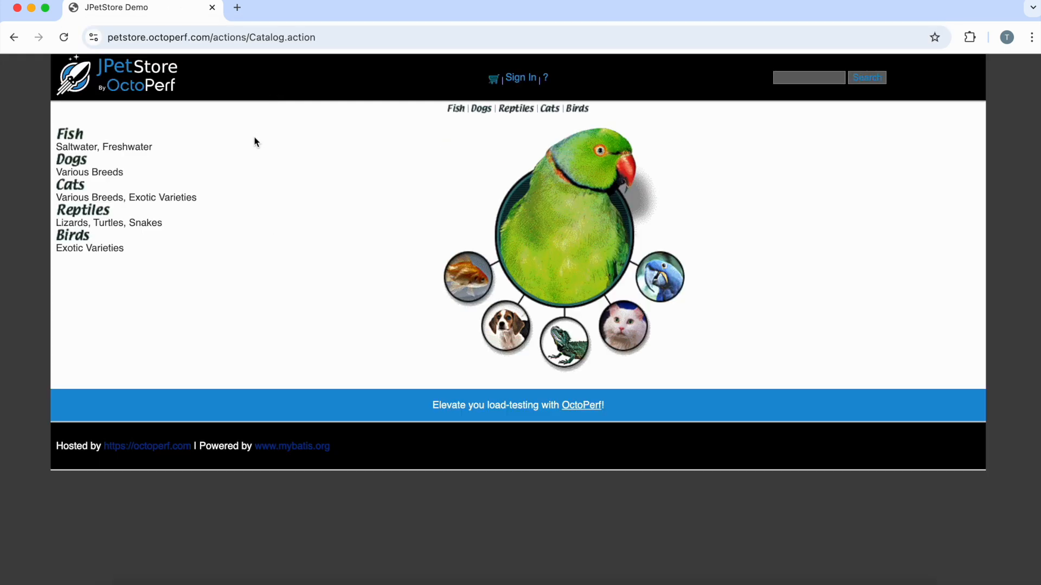
{"action": "left_click", "coordinate": [454, 113]}
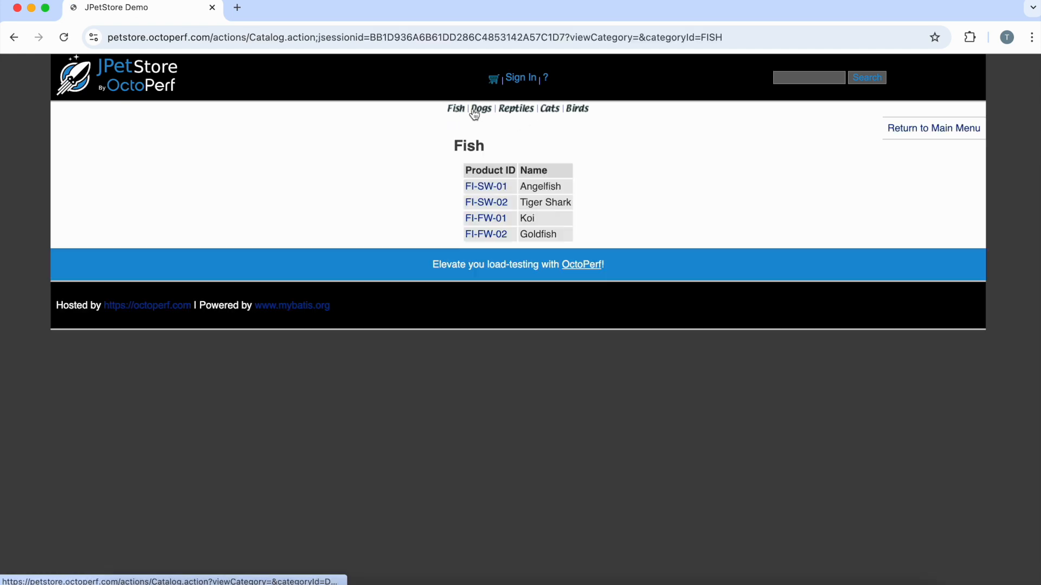
{"action": "left_click", "coordinate": [481, 110]}
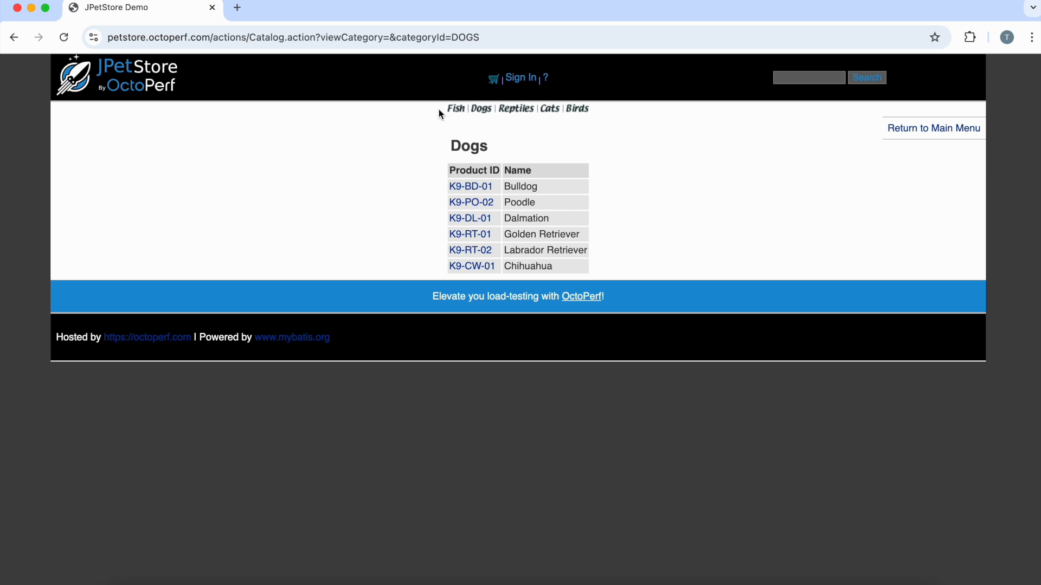
{"action": "left_click", "coordinate": [98, 78]}
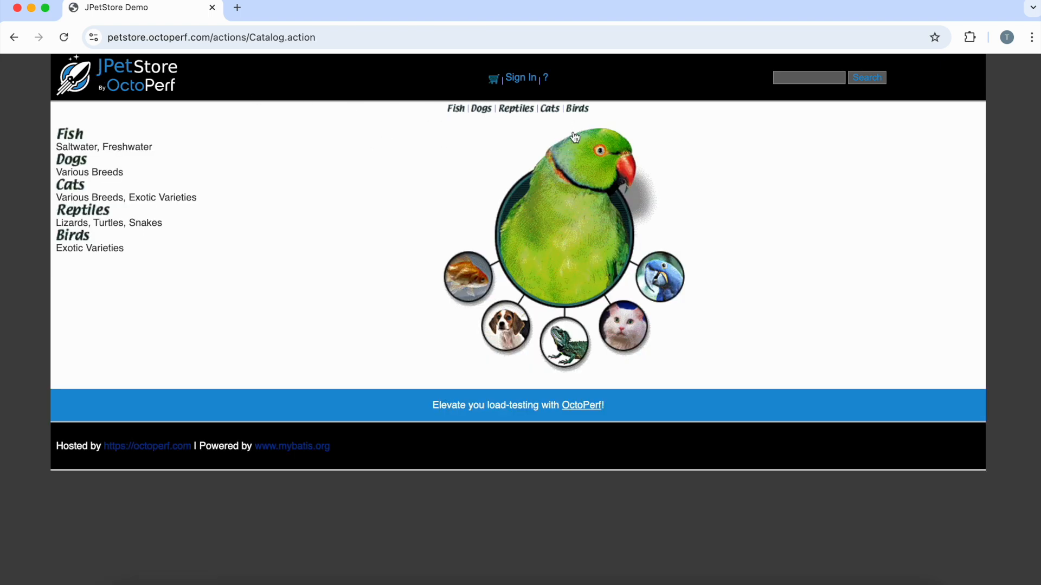
Switch back to JMeter and rename the HTTP Request under the Switch Controller as Fish.
{"action": "left_click", "coordinate": [739, 572]}
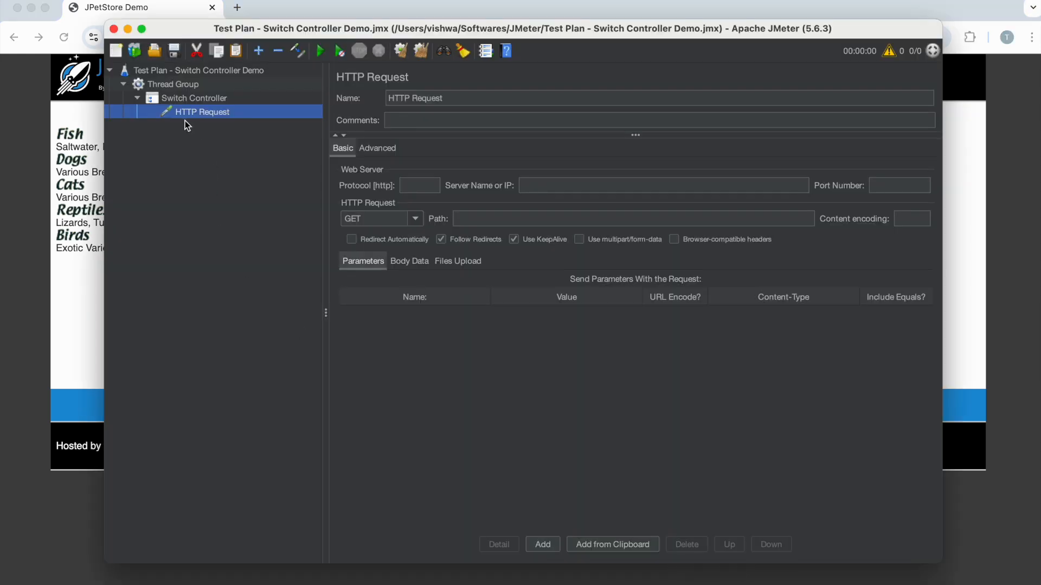
{"action": "triple_click", "coordinate": [455, 96]}
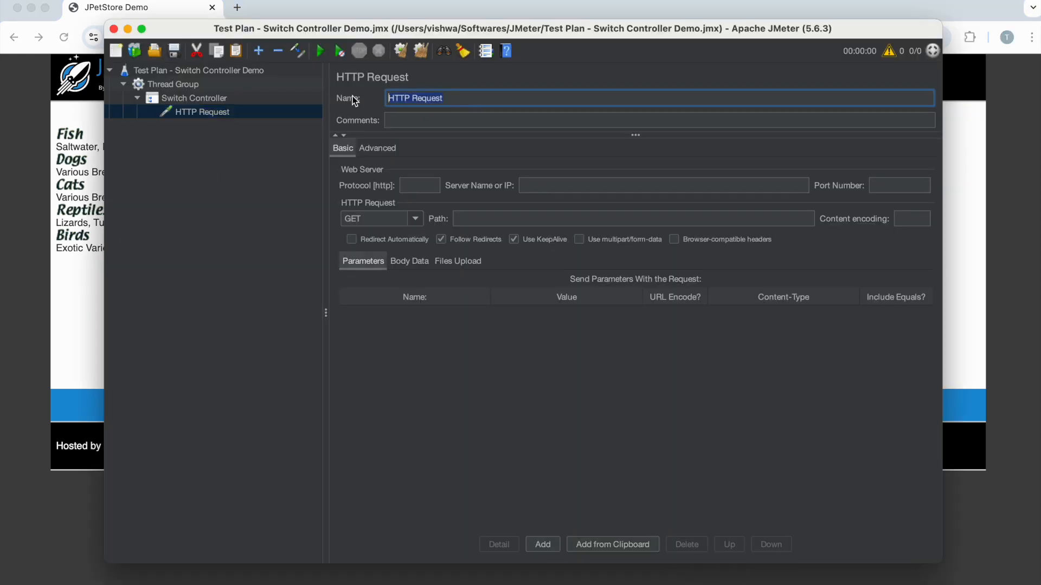
{"action": "type", "text": "Fish"}
{"action": "left_click", "coordinate": [239, 181]}
{"action": "left_click", "coordinate": [205, 99]}
{"action": "left_click", "coordinate": [200, 113]}
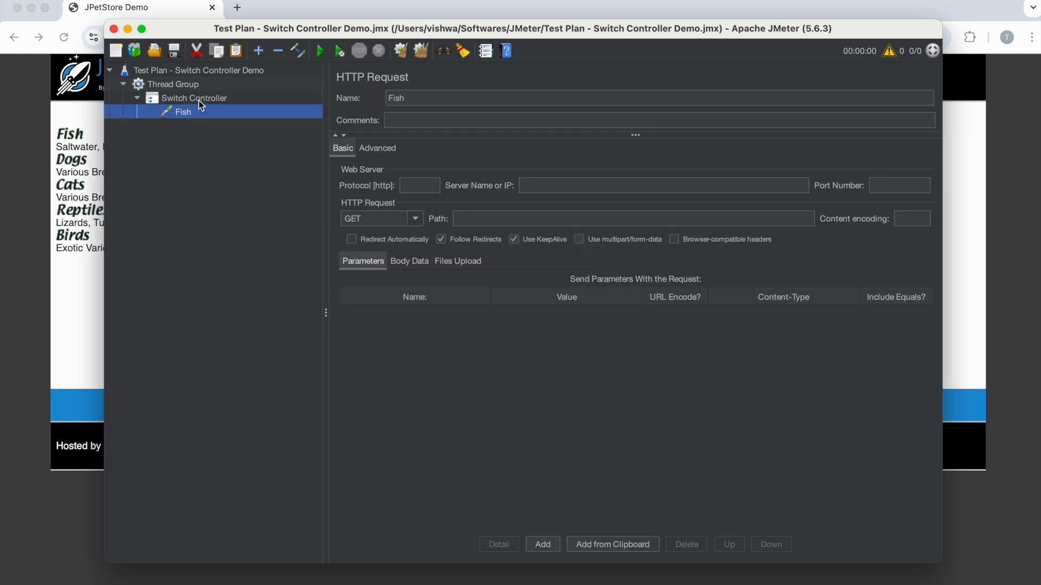
Add a second HTTP Request sampler under the Switch Controller and name it Dogs.
{"action": "right_click", "coordinate": [199, 100]}
{"action": "mouse_move", "coordinate": [288, 109]}
{"action": "mouse_move", "coordinate": [439, 116]}
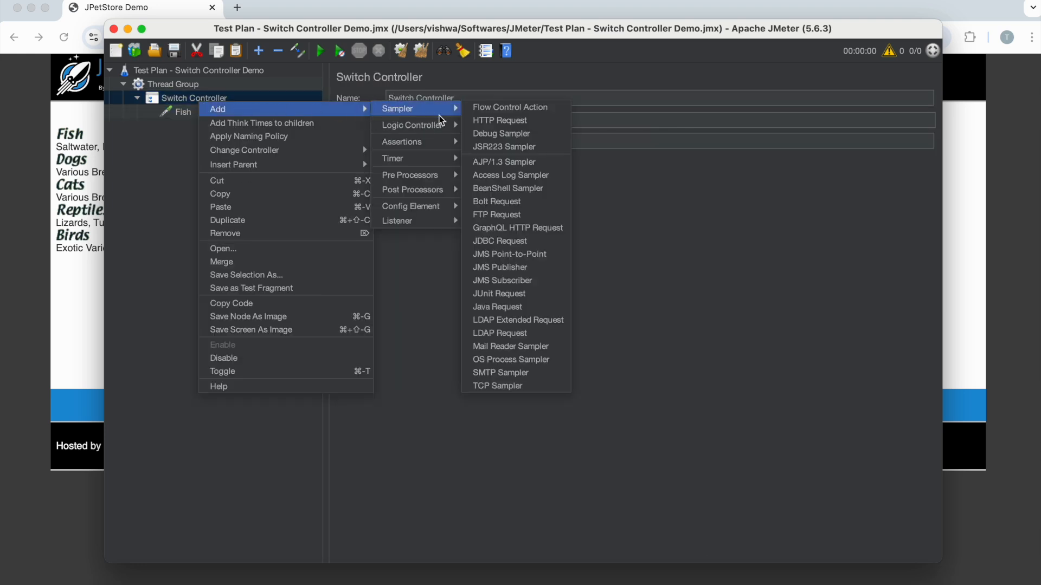
{"action": "left_click", "coordinate": [499, 121]}
{"action": "left_click_drag", "start_coordinate": [467, 95], "coordinate": [369, 103]}
{"action": "type", "text": "Dogs"}
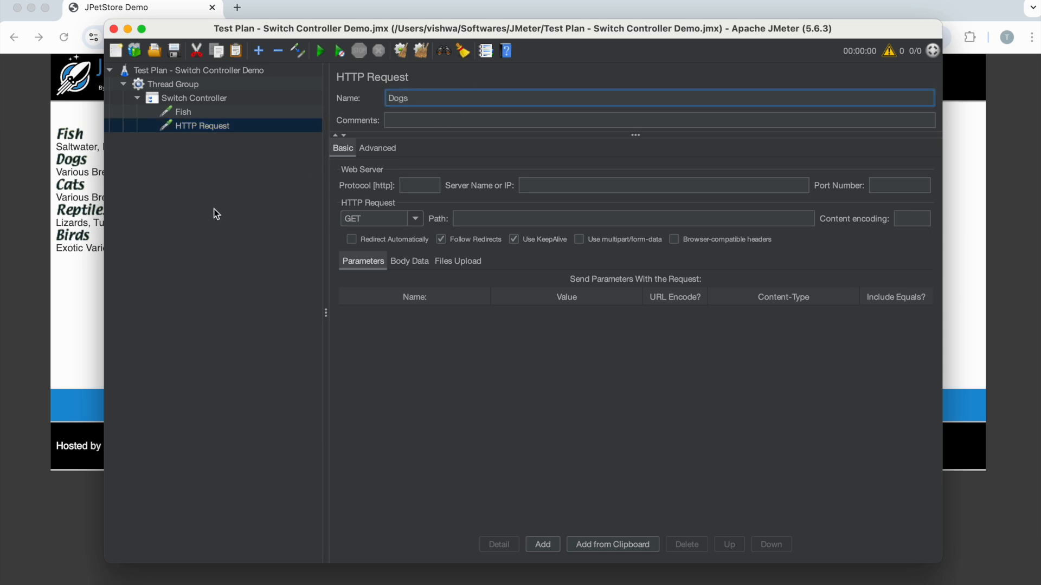
Add a third HTTP Request sampler under the Switch Controller and name it Reptiles, checking the category names in the JPetStore page.
{"action": "left_click", "coordinate": [184, 98]}
{"action": "right_click", "coordinate": [180, 103]}
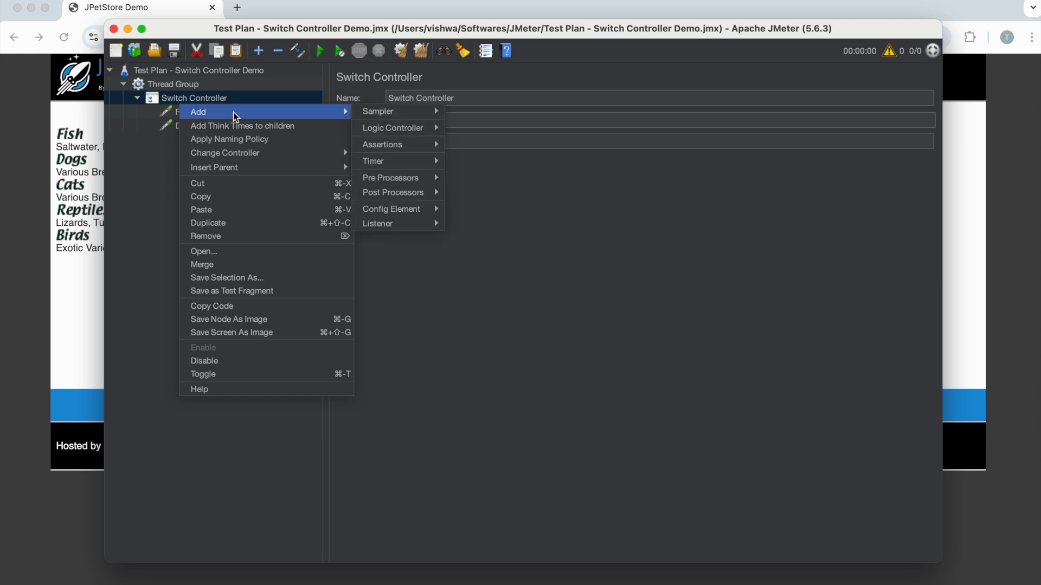
{"action": "mouse_move", "coordinate": [392, 112]}
{"action": "left_click", "coordinate": [479, 124]}
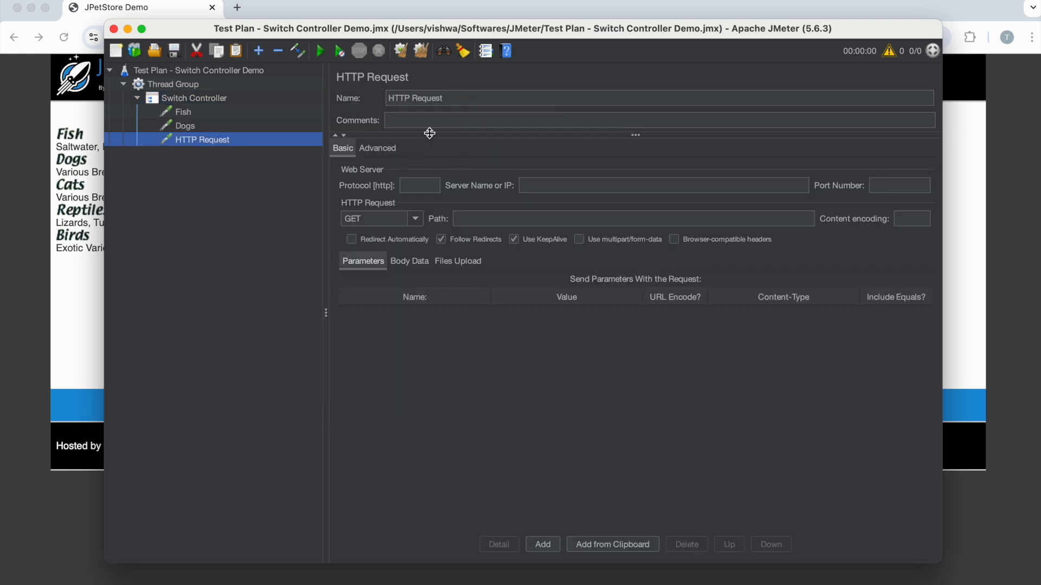
{"action": "left_click_drag", "start_coordinate": [456, 100], "coordinate": [390, 98]}
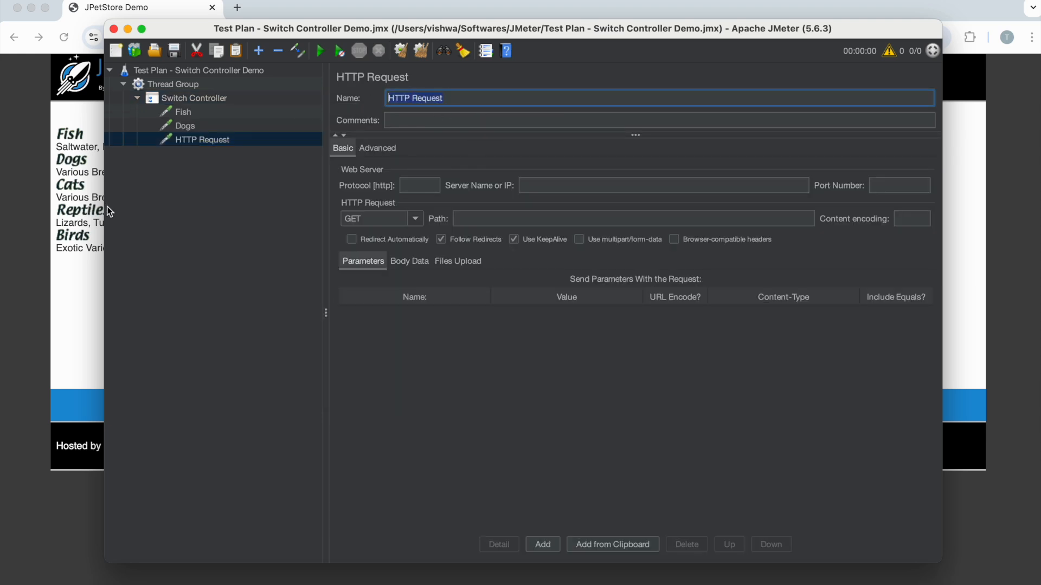
{"action": "left_click", "coordinate": [54, 317]}
{"action": "key", "text": "super+Tab"}
{"action": "type", "text": "Reptiles"}
{"action": "key", "text": "super+Tab"}
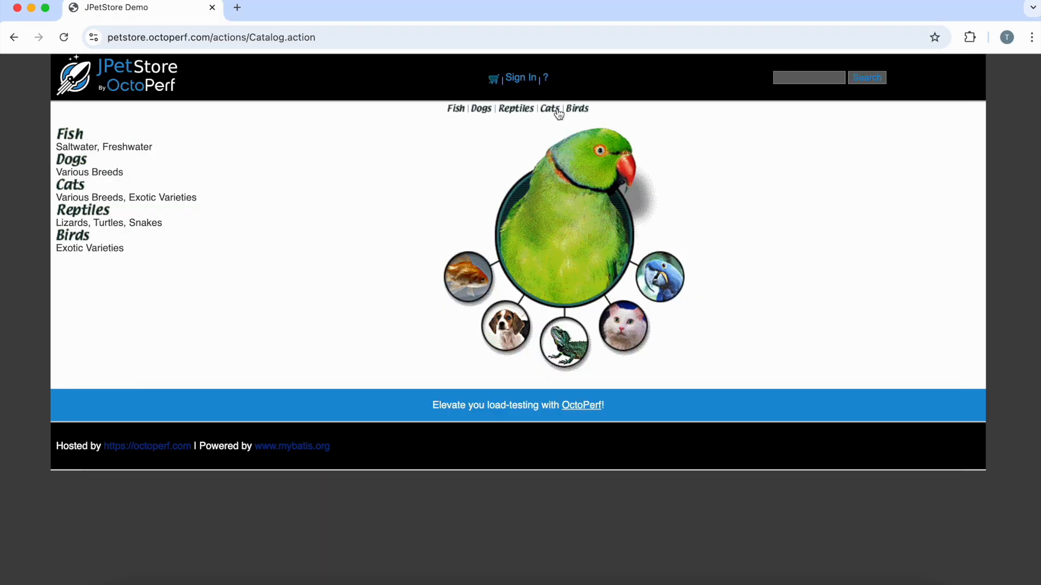
{"action": "key", "text": "super+Tab"}
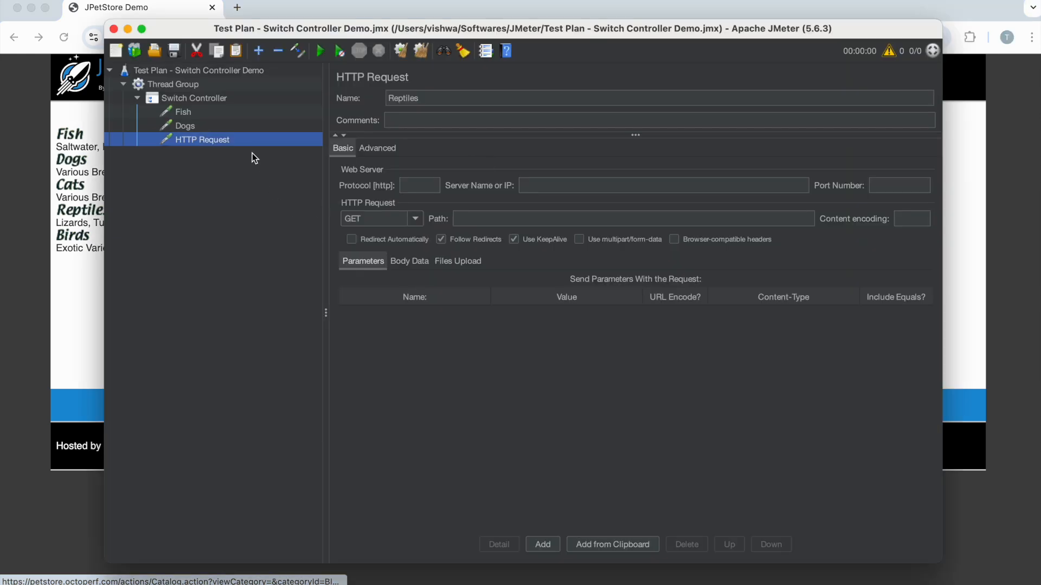
Add a fourth HTTP Request sampler under the Switch Controller and name it Cats.
{"action": "right_click", "coordinate": [197, 95]}
{"action": "mouse_move", "coordinate": [327, 104]}
{"action": "mouse_move", "coordinate": [435, 100]}
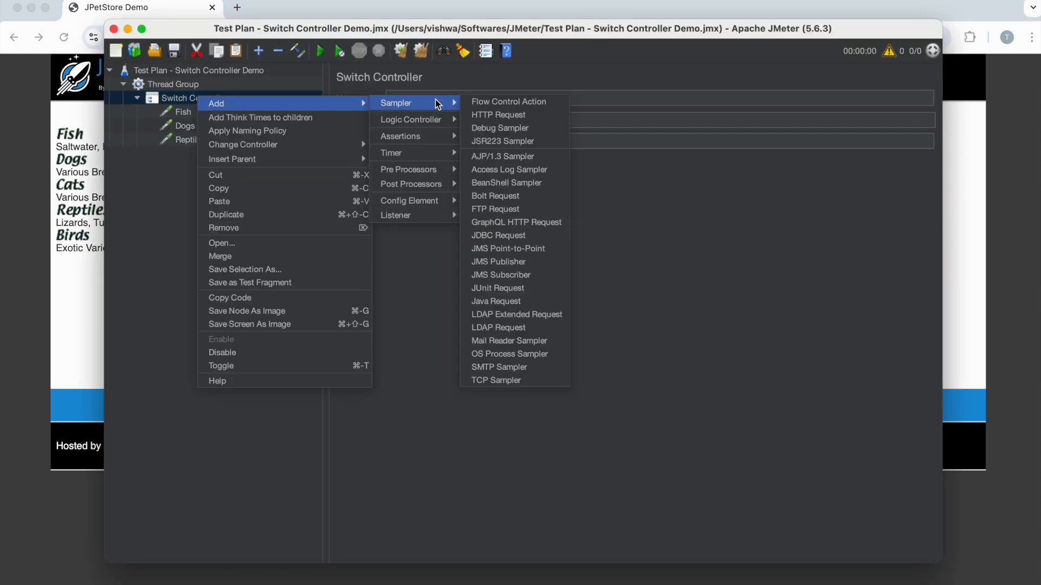
{"action": "left_click", "coordinate": [497, 115]}
{"action": "triple_click", "coordinate": [390, 99]}
{"action": "type", "text": "C"}
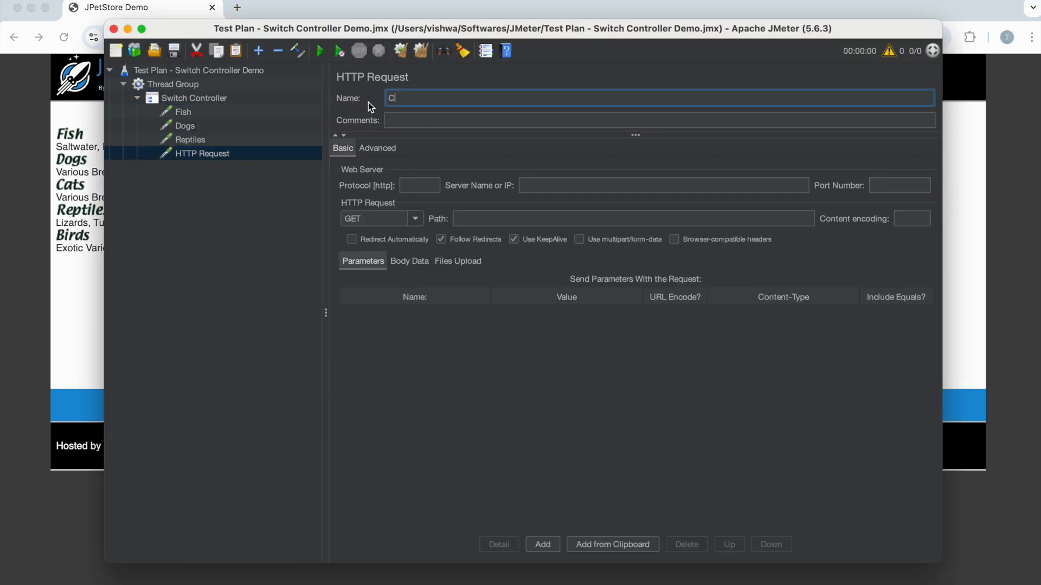
{"action": "type", "text": "ats"}
Add a fifth HTTP Request sampler under the Switch Controller and name it Birds.
{"action": "left_click", "coordinate": [194, 102]}
{"action": "right_click", "coordinate": [194, 102]}
{"action": "mouse_move", "coordinate": [336, 110]}
{"action": "mouse_move", "coordinate": [383, 115]}
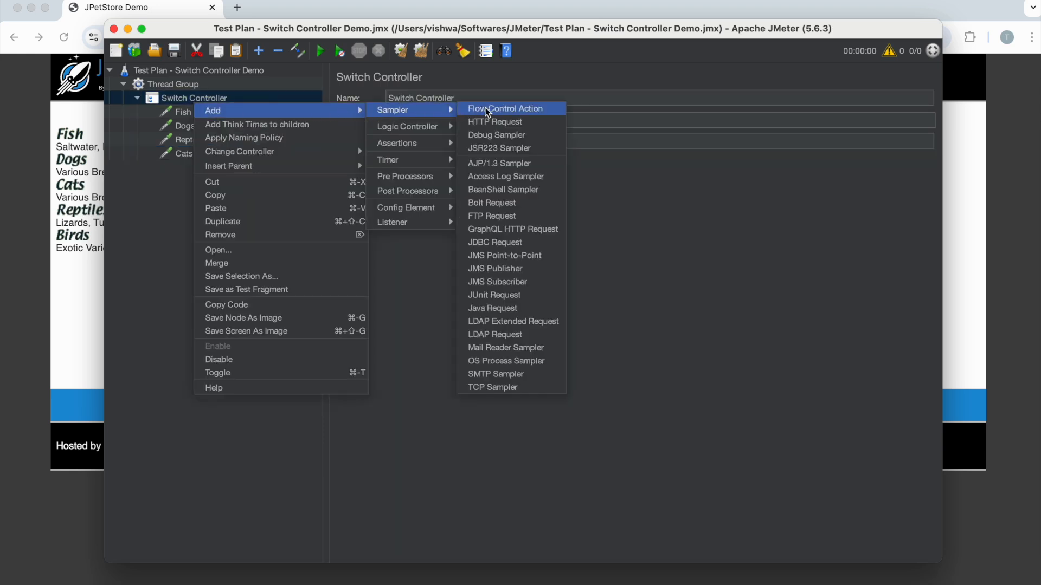
{"action": "left_click", "coordinate": [488, 123]}
{"action": "triple_click", "coordinate": [390, 99]}
{"action": "type", "text": "Birds"}
{"action": "left_click", "coordinate": [199, 168]}
{"action": "left_click", "coordinate": [193, 153]}
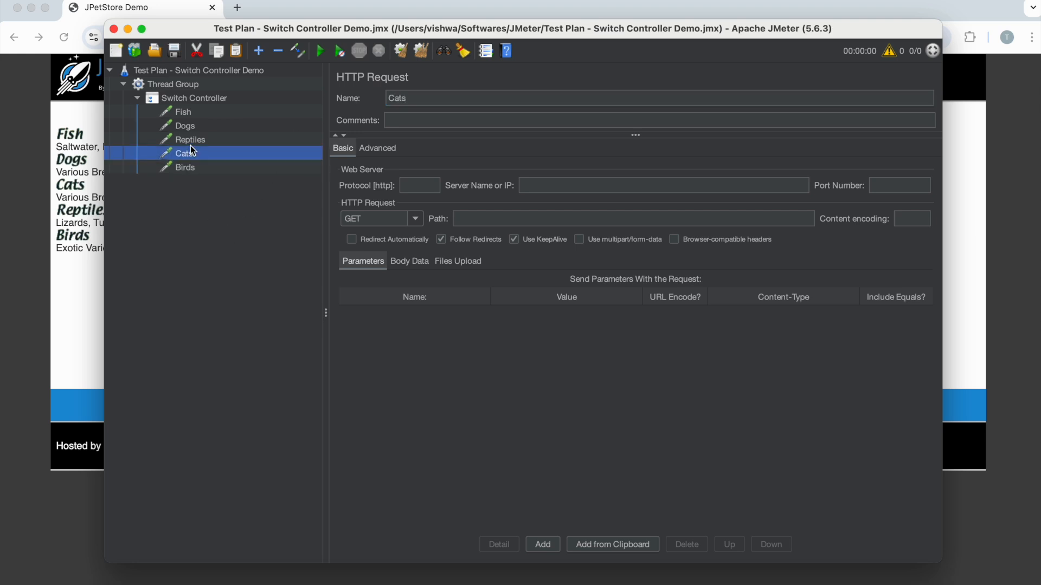
Add a View Results Tree listener to the Thread Group.
{"action": "left_click", "coordinate": [173, 86]}
{"action": "right_click", "coordinate": [174, 86]}
{"action": "mouse_move", "coordinate": [237, 95]}
{"action": "mouse_move", "coordinate": [404, 220]}
{"action": "left_click", "coordinate": [488, 219]}
Add a Summary Report listener to the Thread Group.
{"action": "left_click", "coordinate": [173, 85]}
{"action": "right_click", "coordinate": [169, 85]}
{"action": "mouse_move", "coordinate": [249, 93]}
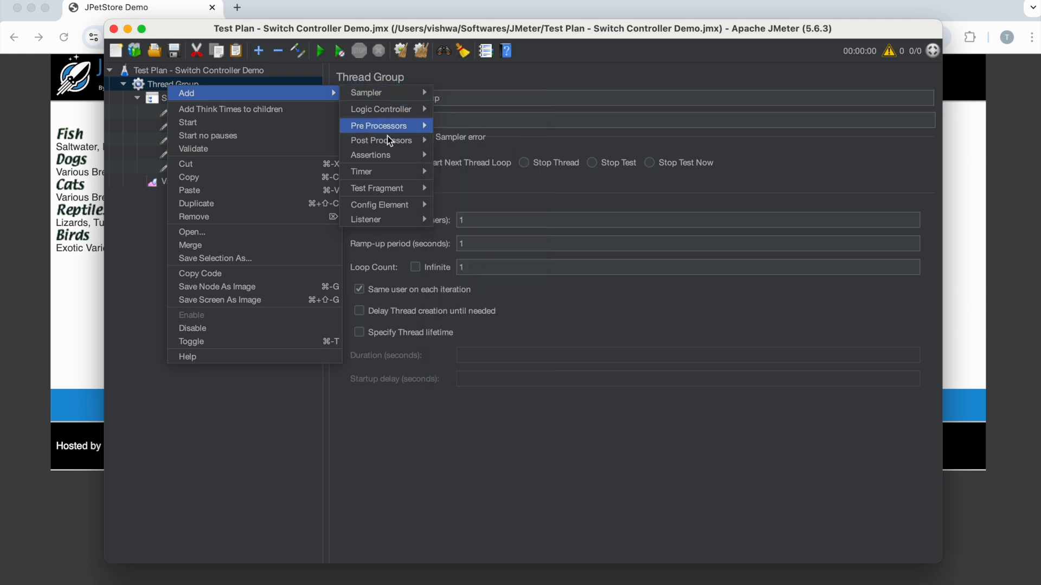
{"action": "mouse_move", "coordinate": [405, 219]}
{"action": "left_click", "coordinate": [481, 236]}
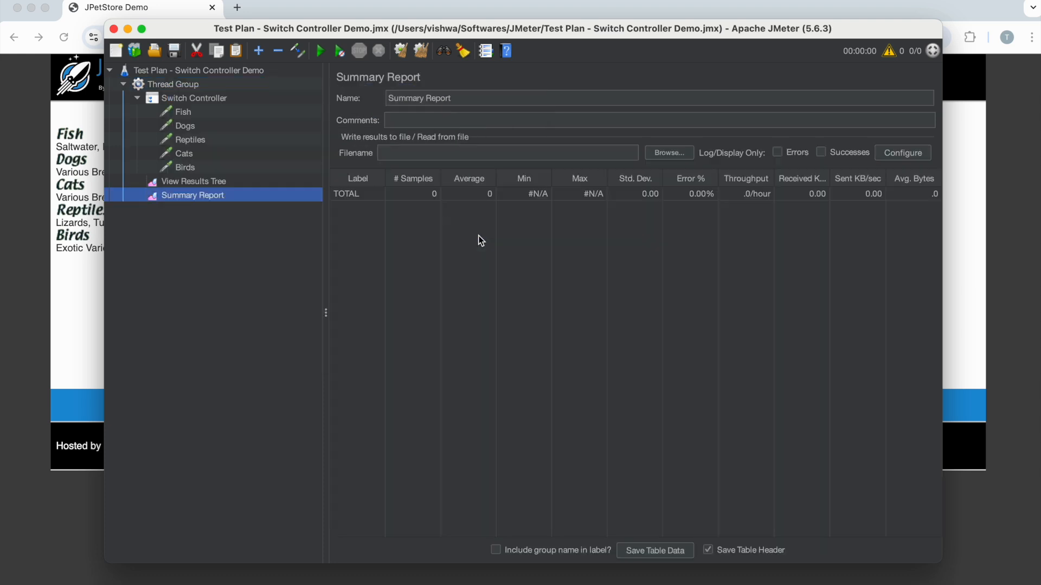
{"action": "left_click", "coordinate": [184, 112]}
{"action": "left_click", "coordinate": [186, 140]}
{"action": "left_click", "coordinate": [185, 165]}
{"action": "left_click", "coordinate": [181, 115]}
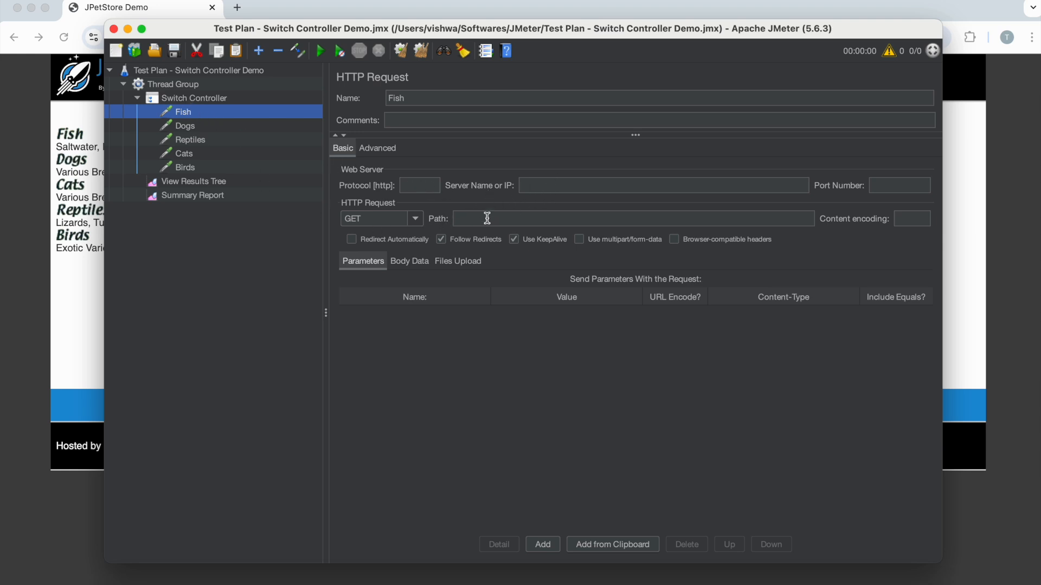
Add an HTTP Request Defaults config element to the Thread Group.
{"action": "right_click", "coordinate": [173, 84]}
{"action": "mouse_move", "coordinate": [253, 90]}
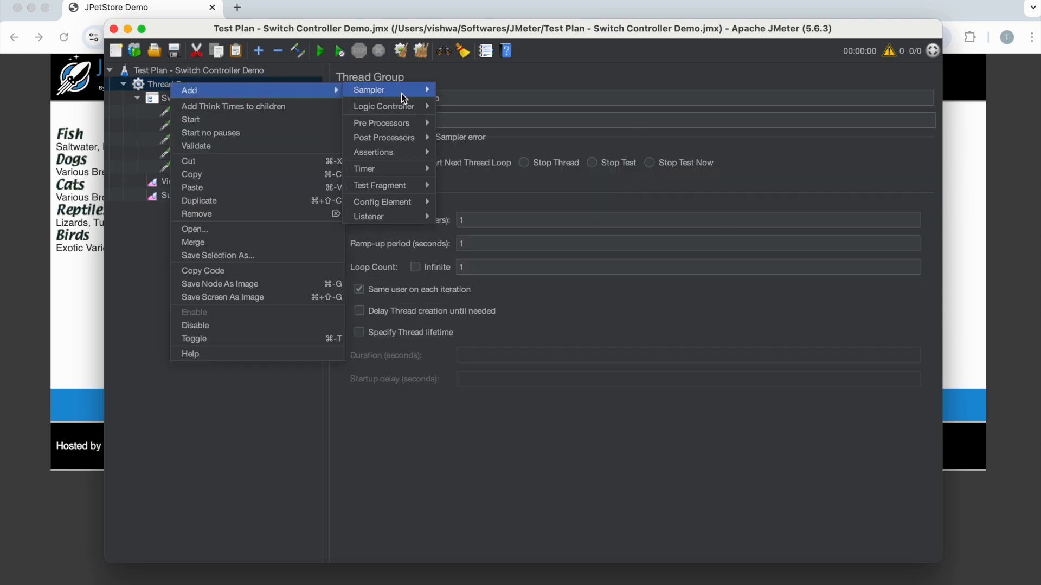
{"action": "mouse_move", "coordinate": [407, 205]}
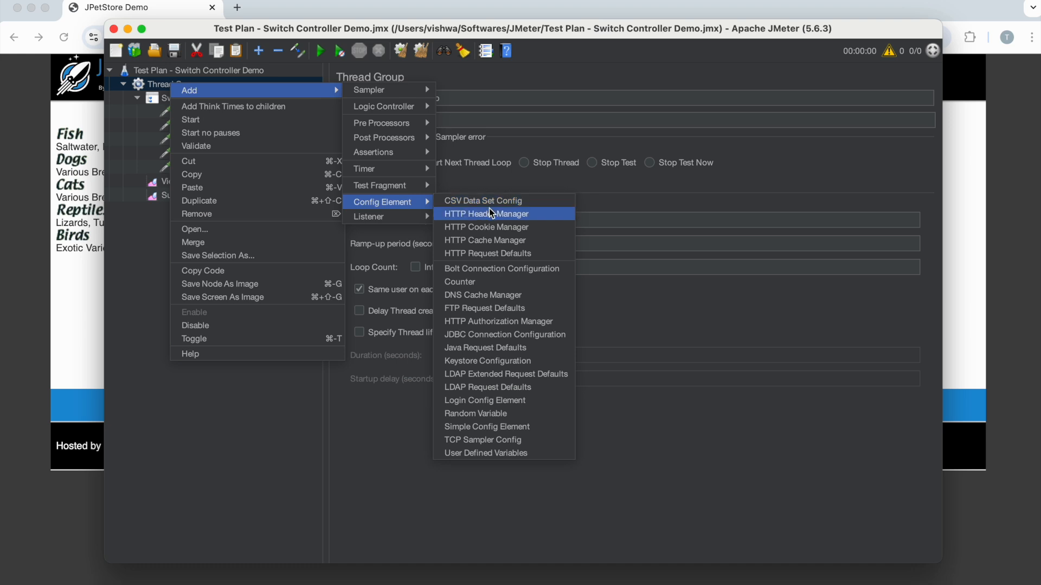
{"action": "left_click", "coordinate": [502, 255]}
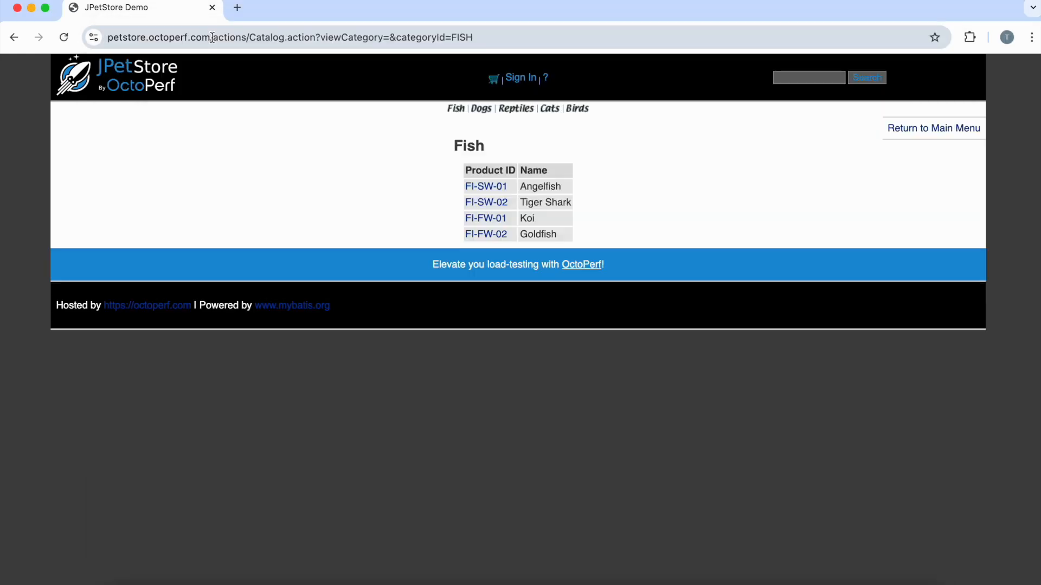
{"action": "left_click_drag", "start_coordinate": [210, 37], "coordinate": [52, 42]}
{"action": "key", "text": "super+c"}
{"action": "key", "text": "super+Tab"}
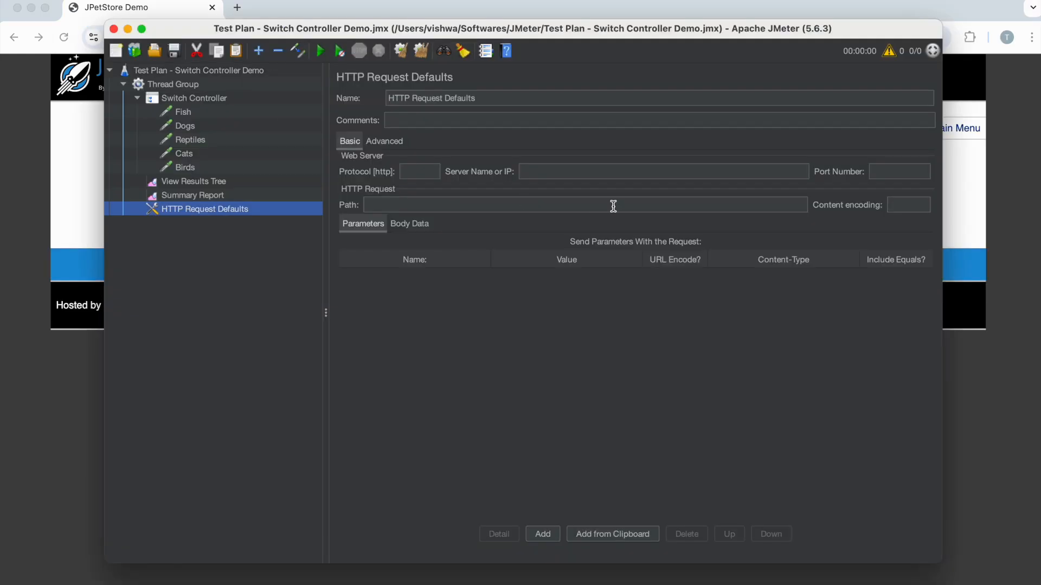
{"action": "key", "text": "super+Tab"}
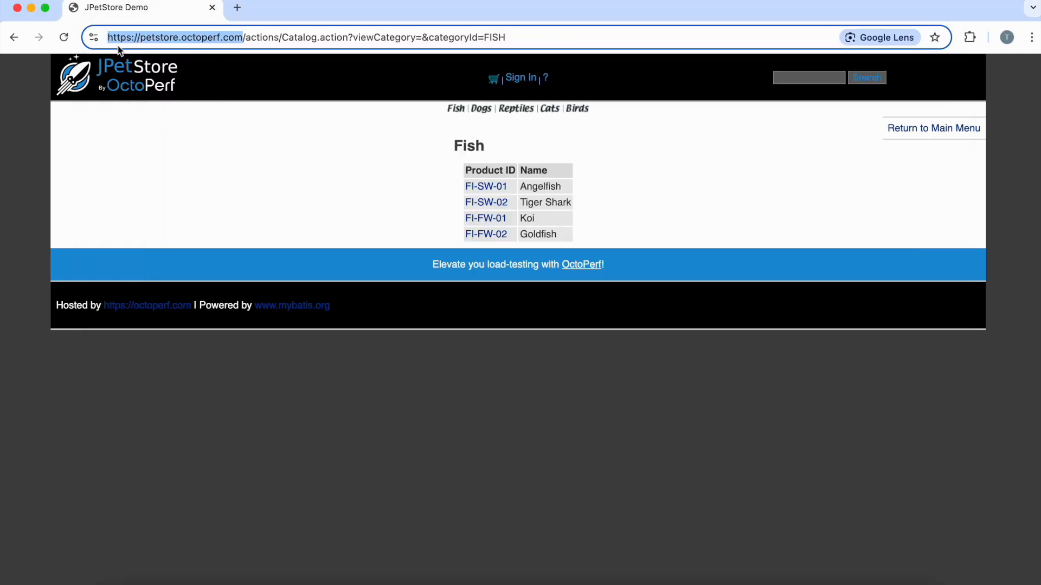
{"action": "key", "text": "super+Tab"}
{"action": "left_click", "coordinate": [532, 172]}
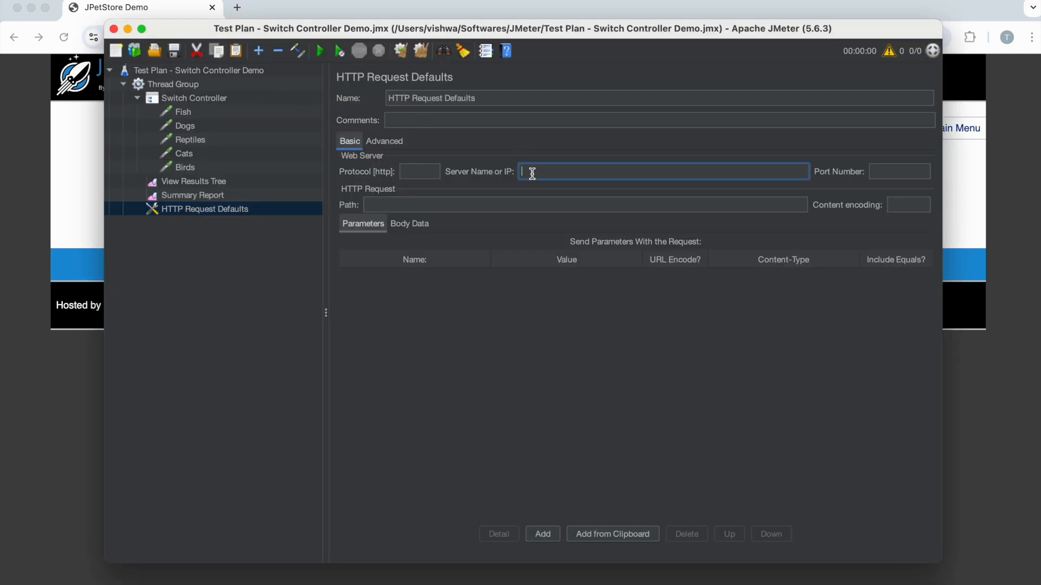
{"action": "key", "text": "super+v"}
Move https into the protocol of HTTP Request Defaults and trim the server name to petstore.octoperf.com.
{"action": "double_click", "coordinate": [532, 171]}
{"action": "key", "text": "super+x"}
{"action": "left_click", "coordinate": [418, 171]}
{"action": "key", "text": "super+v"}
{"action": "left_click", "coordinate": [523, 172]}
{"action": "key", "text": "Delete"}
{"action": "key", "text": "Delete"}
{"action": "key", "text": "Delete"}
{"action": "left_click", "coordinate": [695, 173]}
{"action": "key", "text": "BackSpace"}
{"action": "left_click", "coordinate": [203, 237]}
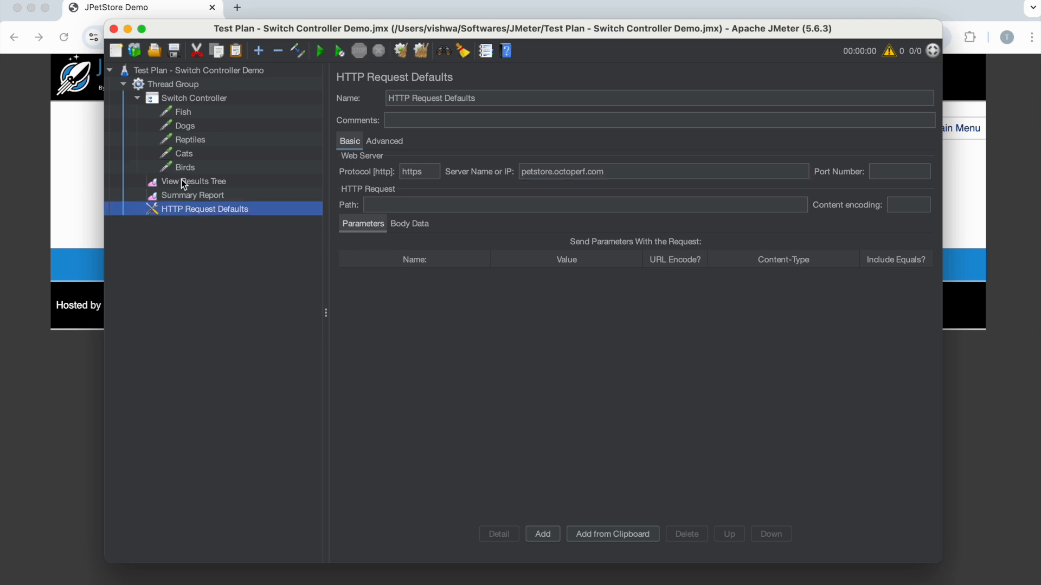
Copy the path /actions/Catalog.action?viewCategory=&categoryId=FISH from the Fish page's address in Chrome into the path of the Fish request in JMeter.
{"action": "left_click", "coordinate": [177, 112]}
{"action": "key", "text": "super+Tab"}
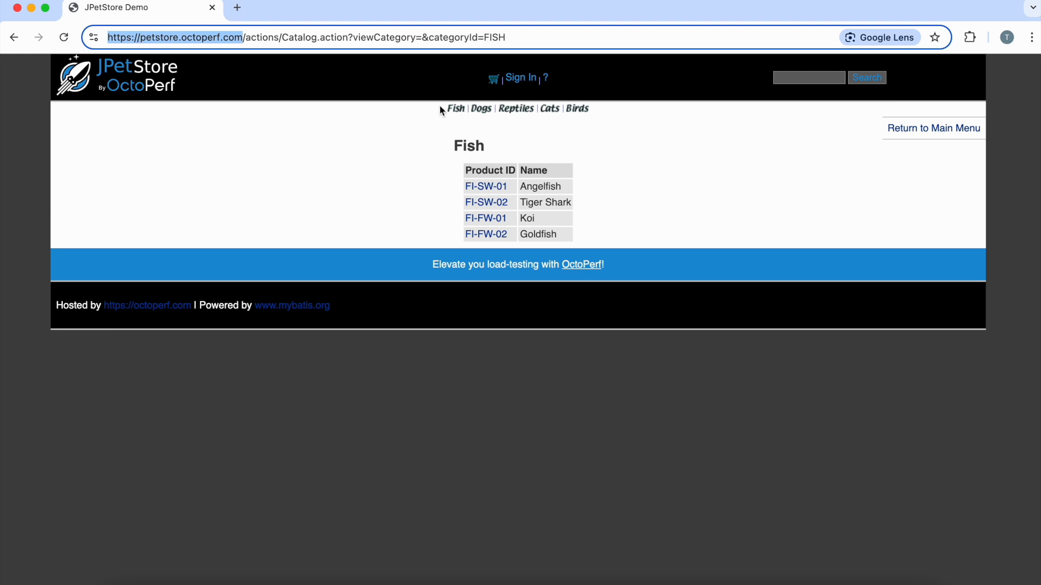
{"action": "left_click", "coordinate": [460, 111]}
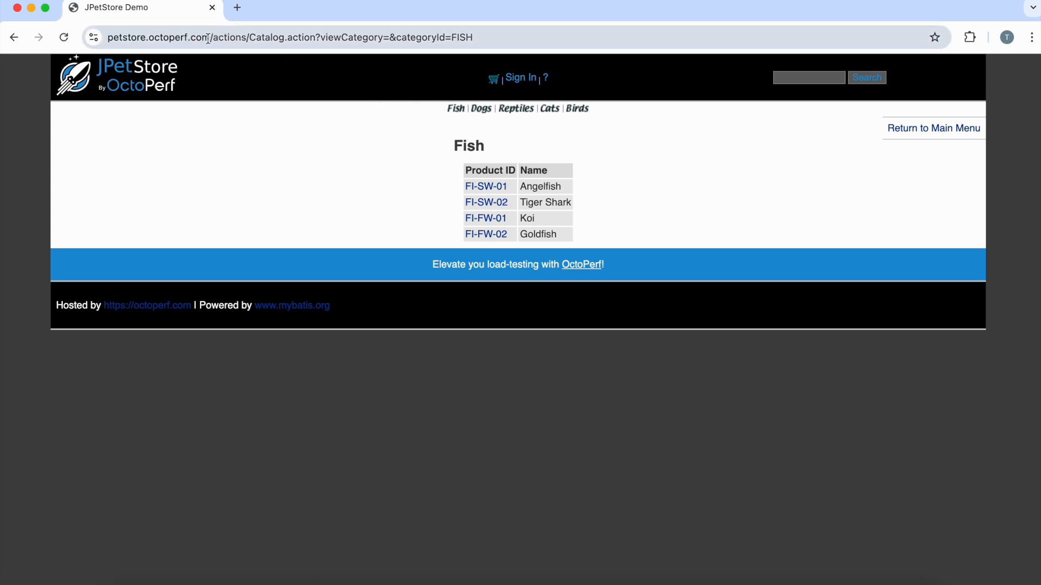
{"action": "left_click_drag", "start_coordinate": [209, 39], "coordinate": [511, 37]}
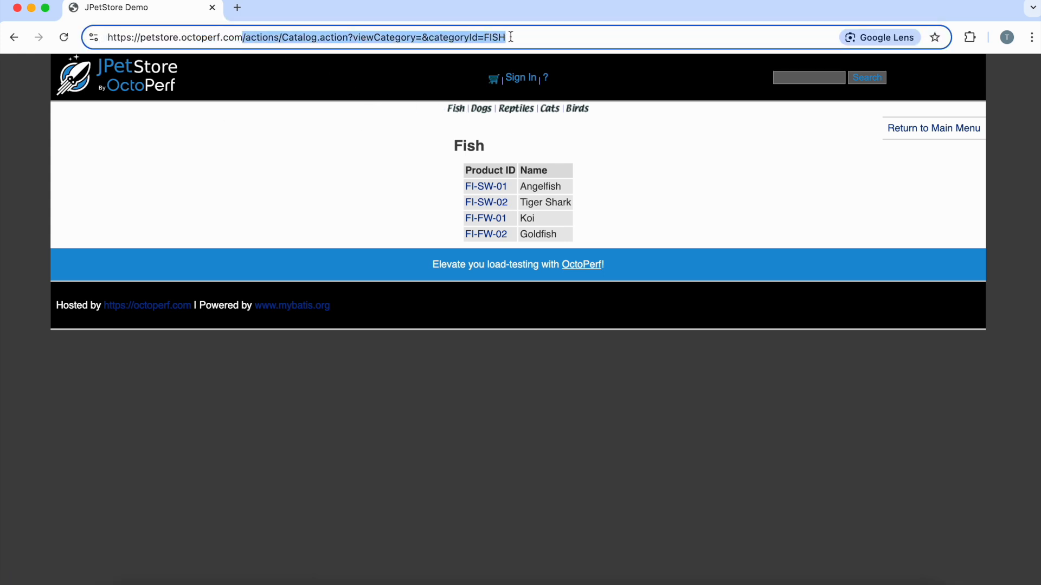
{"action": "key", "text": "super+c"}
{"action": "key", "text": "super+Tab"}
{"action": "left_click", "coordinate": [500, 220]}
{"action": "key", "text": "super+v"}
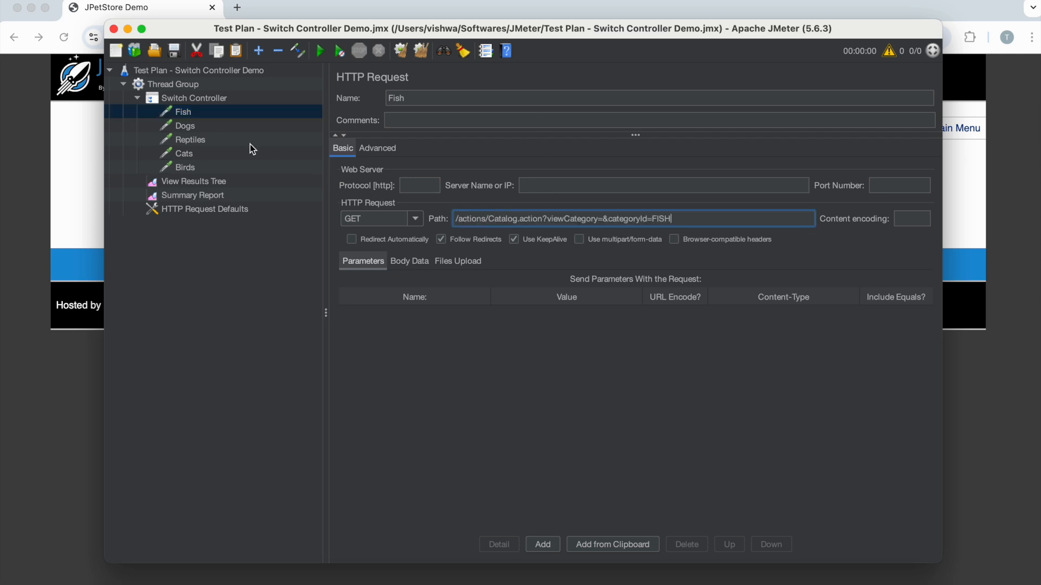
Copy the path /actions/Catalog.action?viewCategory=&categoryId=DOGS from the Dogs page's address in Chrome into the path of the Dogs request in JMeter.
{"action": "left_click", "coordinate": [193, 128]}
{"action": "key", "text": "super+Tab"}
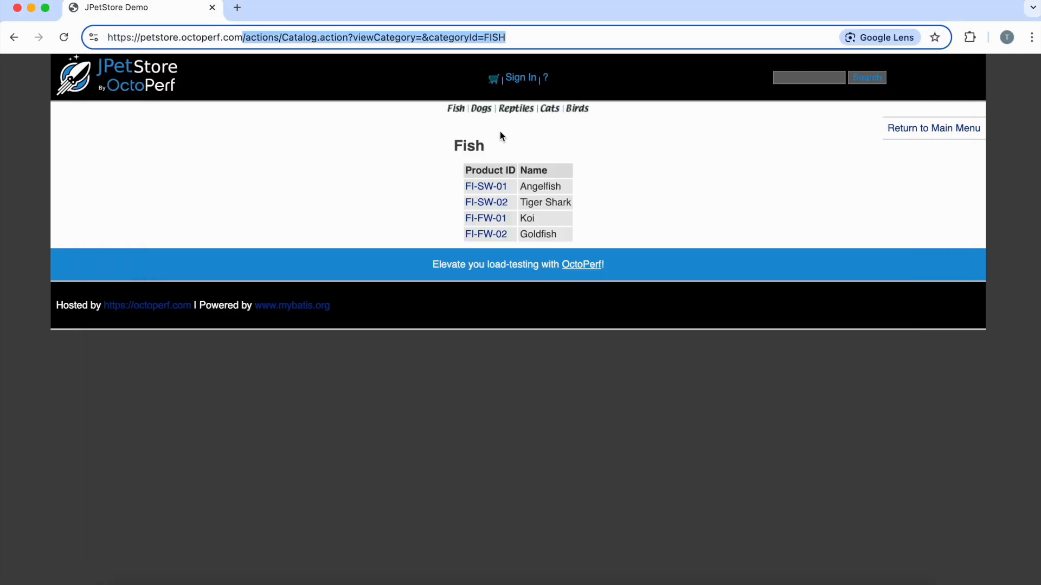
{"action": "left_click", "coordinate": [480, 108]}
{"action": "left_click_drag", "start_coordinate": [210, 37], "coordinate": [492, 42]}
{"action": "key", "text": "super+c"}
{"action": "key", "text": "super+Tab"}
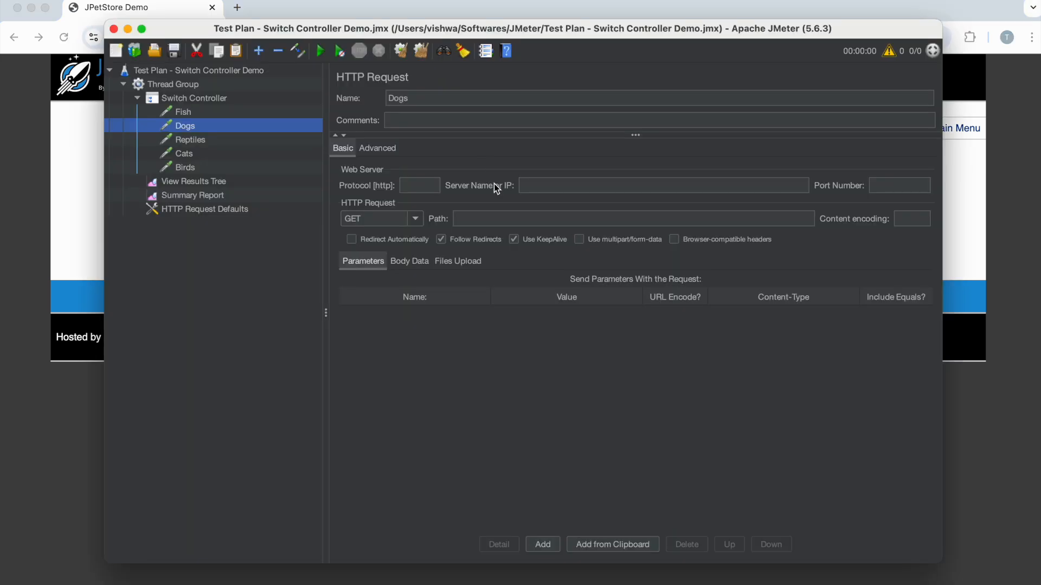
{"action": "left_click", "coordinate": [490, 212]}
{"action": "key", "text": "super+v"}
Copy the path /actions/Catalog.action?viewCategory=&categoryId=REPTILES from the Reptiles page's address in Chrome into the path of the Reptiles request in JMeter.
{"action": "left_click", "coordinate": [201, 140]}
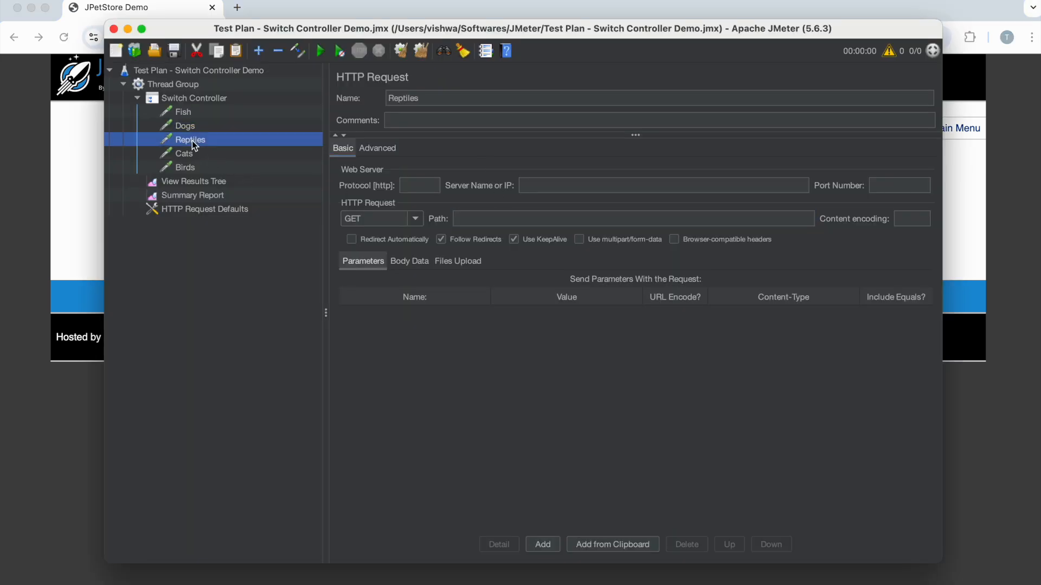
{"action": "key", "text": "super+Tab"}
{"action": "left_click", "coordinate": [500, 110]}
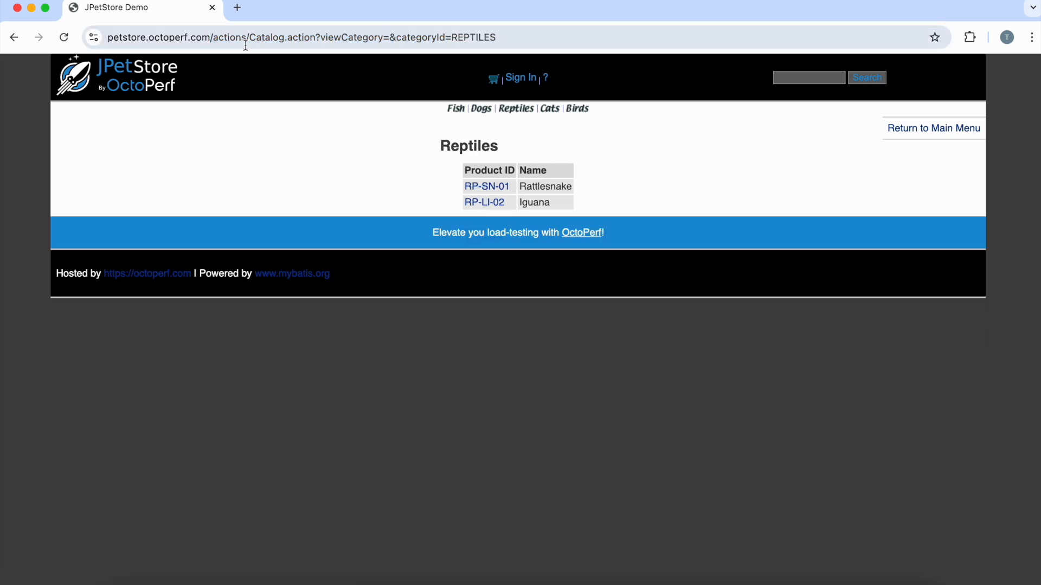
{"action": "left_click_drag", "start_coordinate": [212, 39], "coordinate": [565, 50]}
{"action": "key", "text": "super+c"}
{"action": "key", "text": "super+Tab"}
{"action": "left_click", "coordinate": [499, 217]}
{"action": "key", "text": "super+v"}
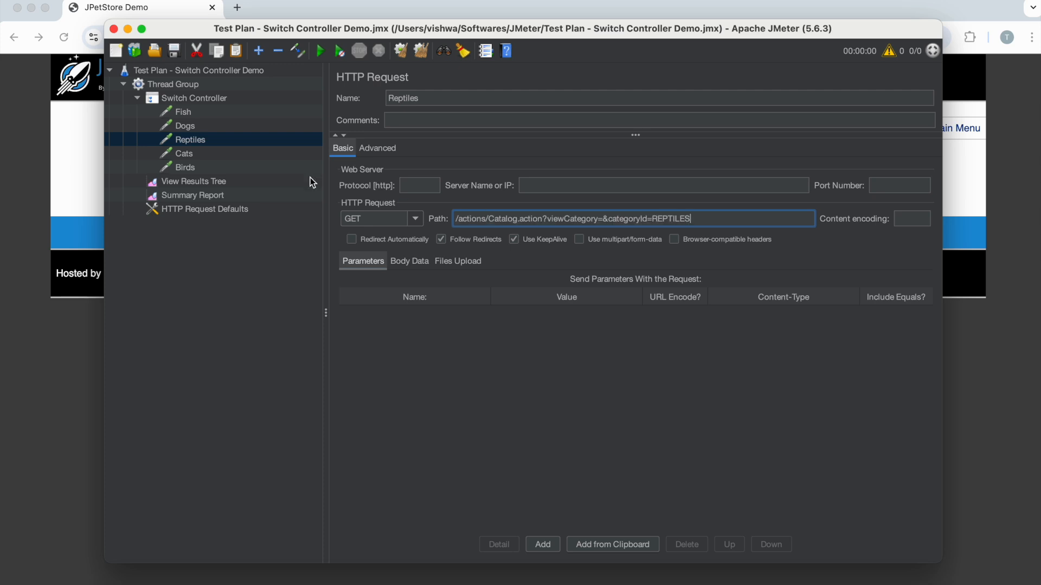
Copy the path /actions/Catalog.action?viewCategory=&categoryId=CATS from the Cats page's address in Chrome into the path of the Cats request in JMeter.
{"action": "left_click", "coordinate": [200, 154]}
{"action": "key", "text": "super+Tab"}
{"action": "left_click", "coordinate": [549, 108]}
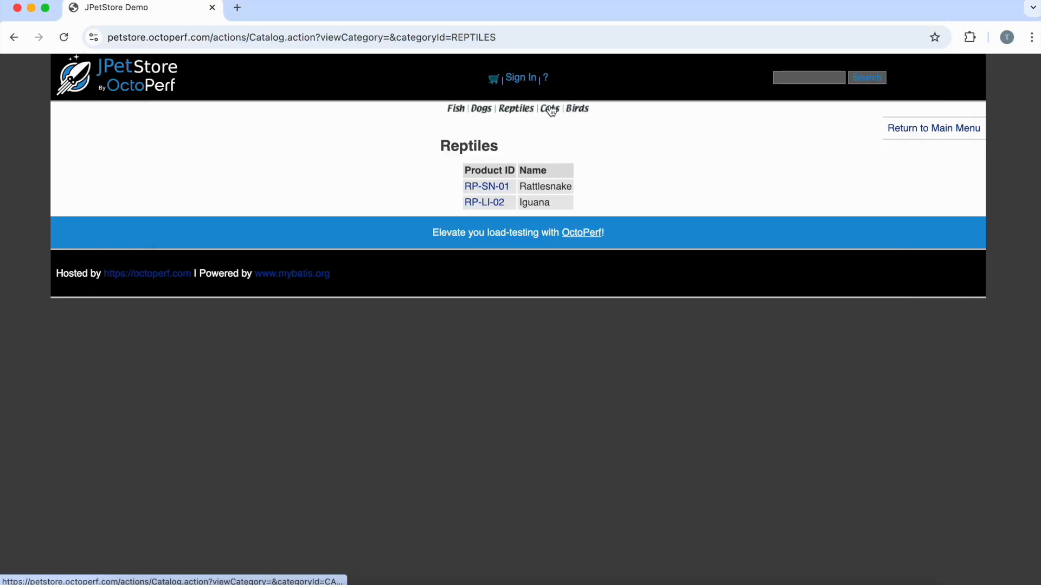
{"action": "left_click_drag", "start_coordinate": [213, 36], "coordinate": [496, 46]}
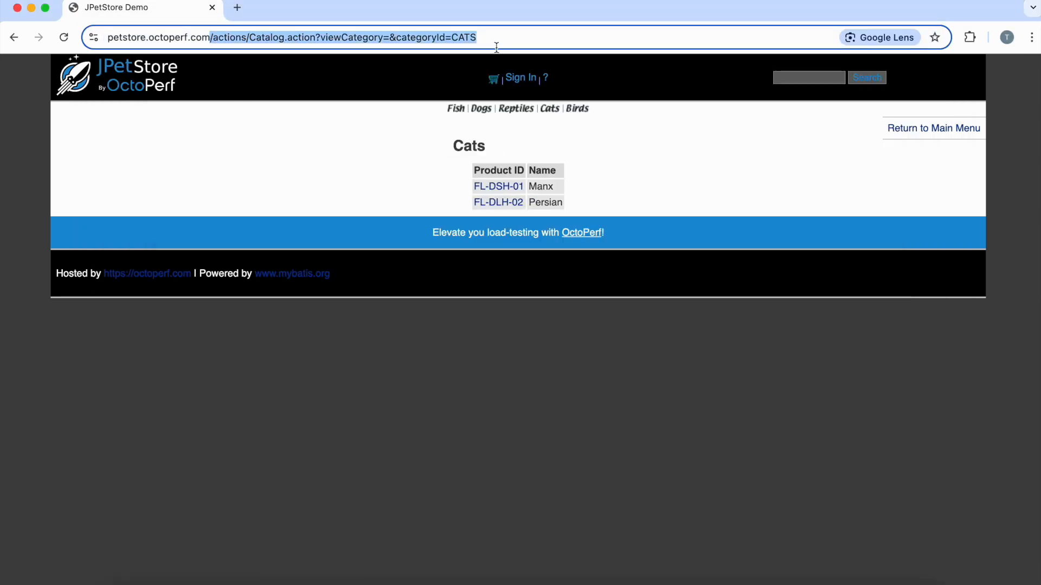
{"action": "key", "text": "super+c"}
{"action": "key", "text": "super+Tab"}
{"action": "left_click", "coordinate": [504, 217]}
{"action": "key", "text": "super+v"}
Copy the path ending in categoryId=BIRDS from the Birds page in Chrome into JMeter's Birds request, and check the other requests' paths.
{"action": "key", "text": "super+Tab"}
{"action": "left_click", "coordinate": [575, 110]}
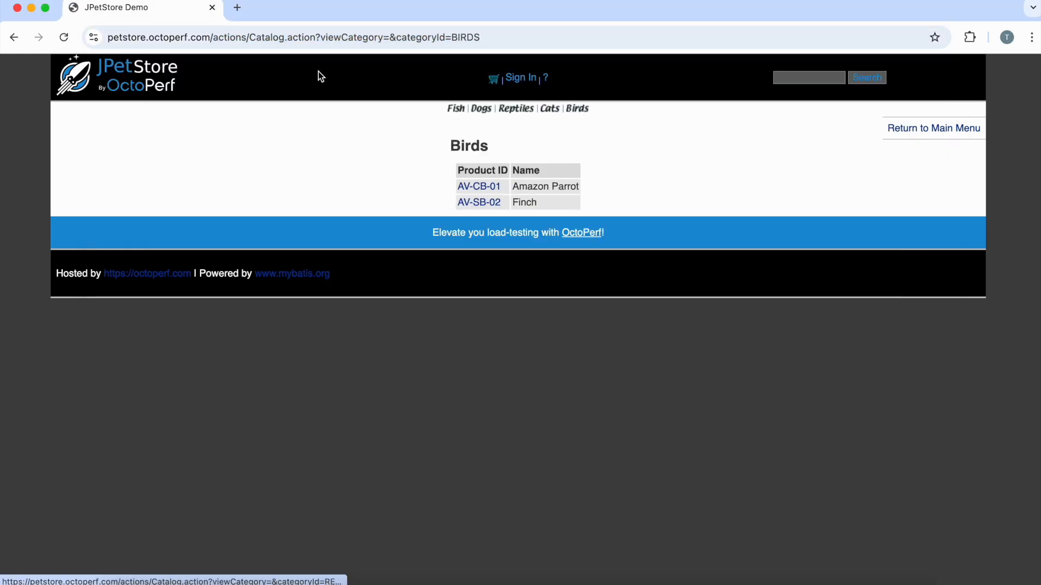
{"action": "left_click_drag", "start_coordinate": [212, 40], "coordinate": [508, 45]}
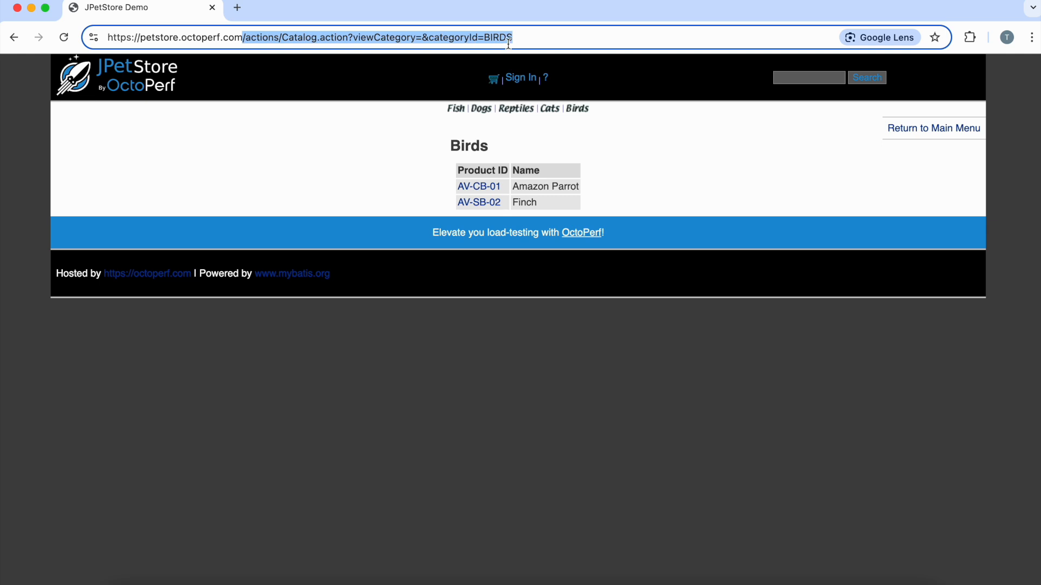
{"action": "key", "text": "super+Tab"}
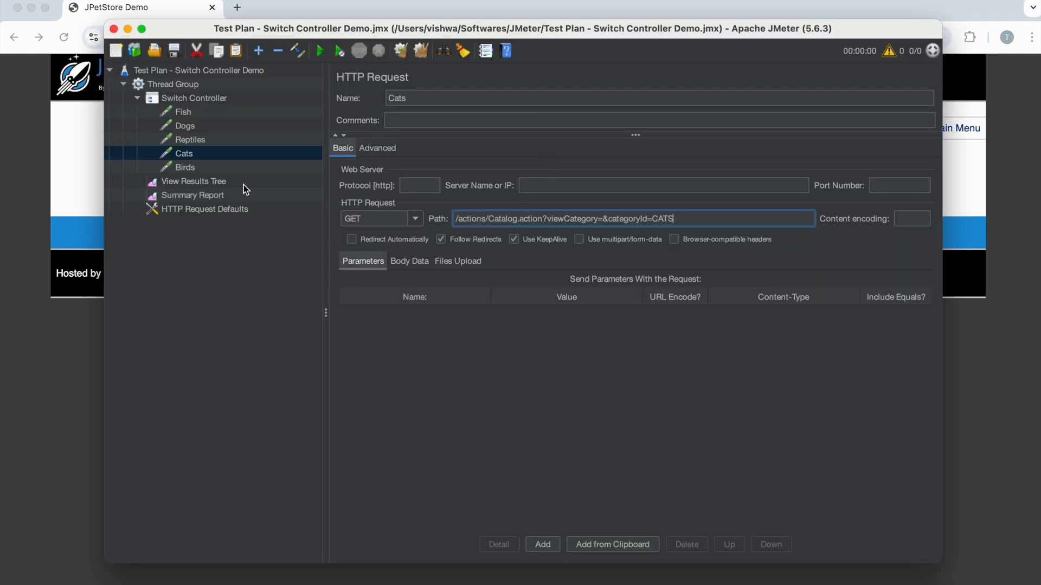
{"action": "left_click", "coordinate": [196, 169]}
{"action": "left_click", "coordinate": [475, 223]}
{"action": "key", "text": "super+v"}
{"action": "left_click", "coordinate": [183, 126]}
{"action": "left_click", "coordinate": [183, 112]}
{"action": "left_click", "coordinate": [185, 140]}
{"action": "left_click", "coordinate": [184, 154]}
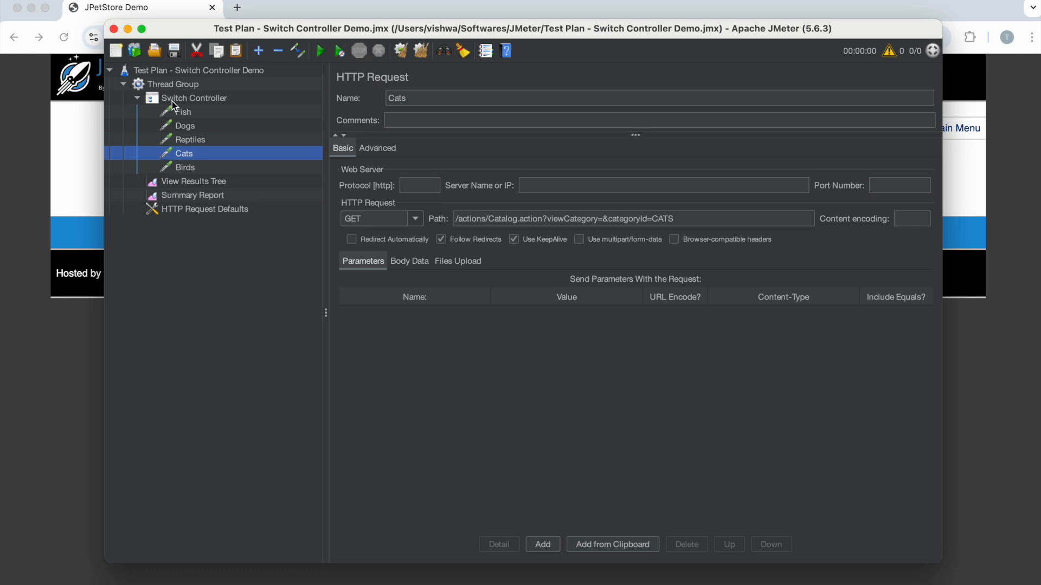
Set the Switch Controller's switch value to 0 and run the test with the View Results Tree open.
{"action": "left_click", "coordinate": [176, 100]}
{"action": "left_click", "coordinate": [412, 142]}
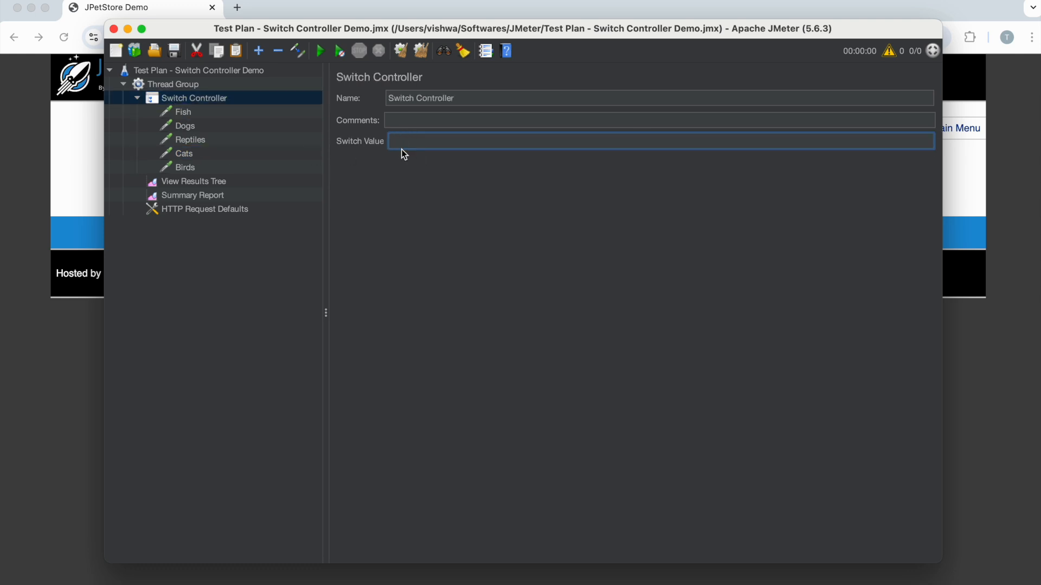
{"action": "type", "text": "0"}
{"action": "left_click", "coordinate": [211, 182]}
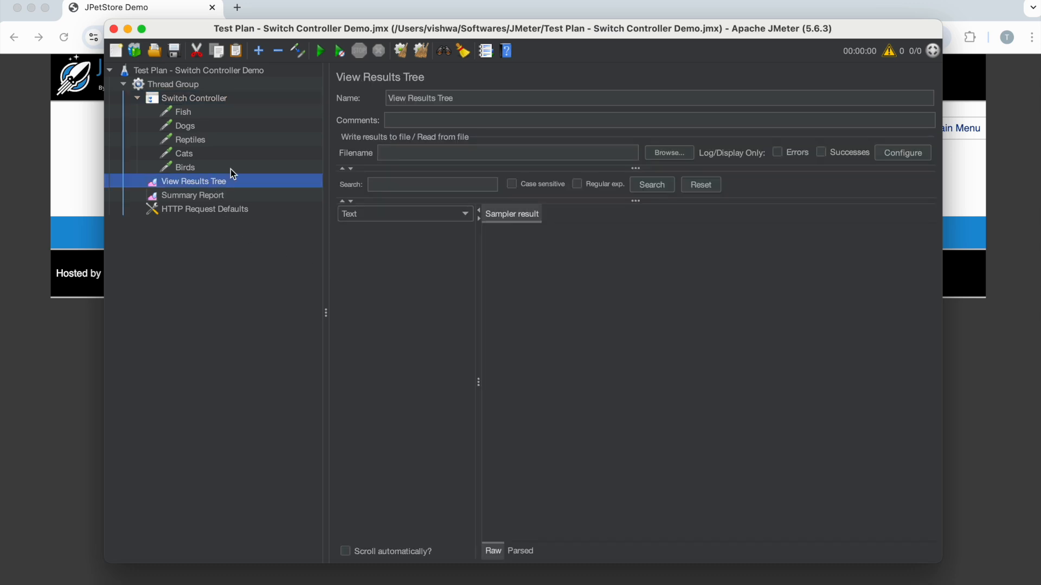
{"action": "left_click", "coordinate": [321, 52]}
Set the Switch Controller's switch value to 1 and run the test again from the View Results Tree.
{"action": "left_click", "coordinate": [191, 101]}
{"action": "double_click", "coordinate": [411, 143]}
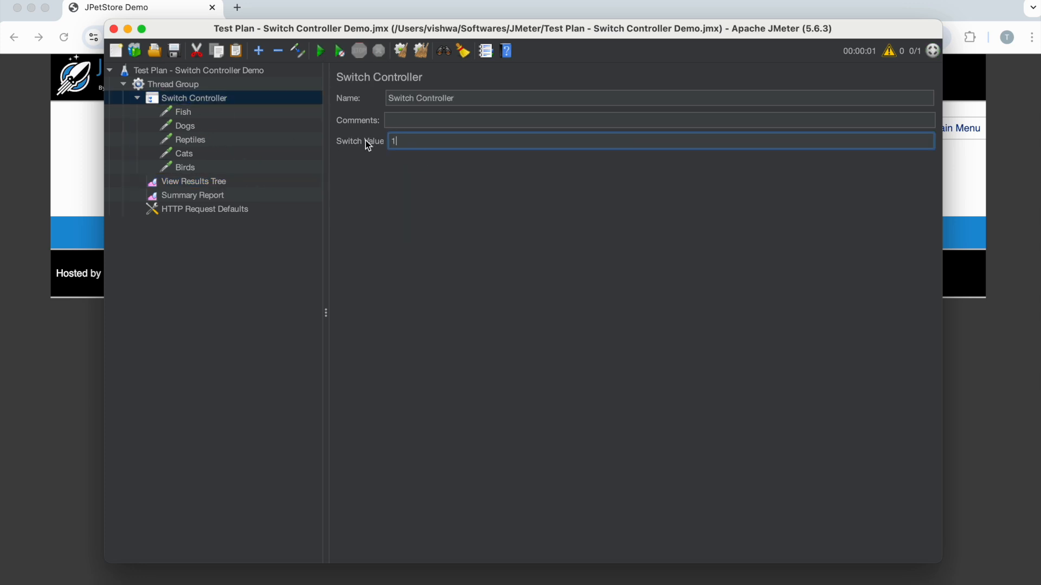
{"action": "left_click", "coordinate": [189, 185]}
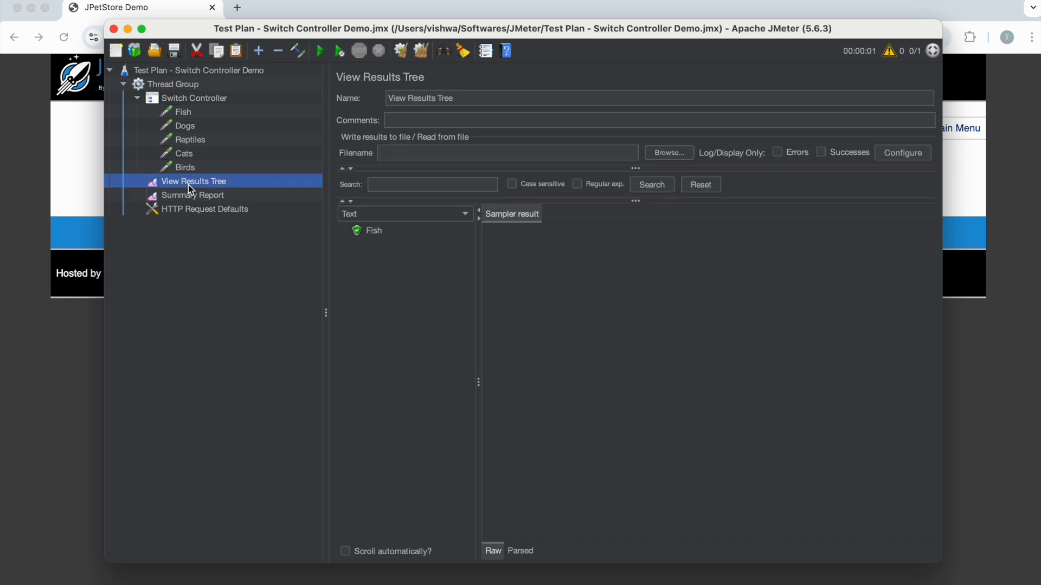
{"action": "left_click", "coordinate": [326, 52]}
Set the Switch Controller's switch value to 4 and run the test, checking the outcome in the View Results Tree.
{"action": "left_click", "coordinate": [183, 169]}
{"action": "left_click", "coordinate": [202, 102]}
{"action": "left_click", "coordinate": [393, 145]}
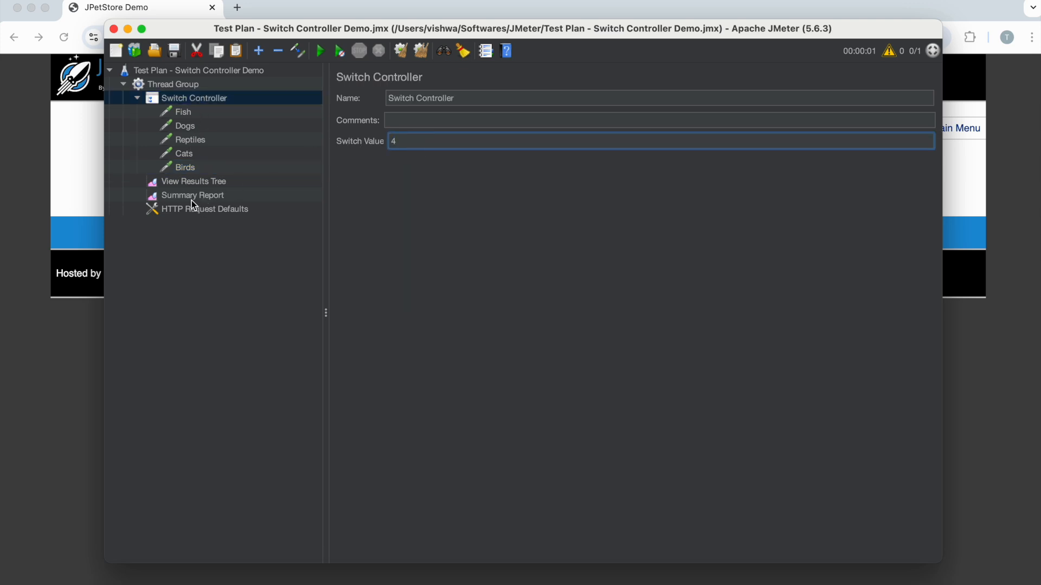
{"action": "type", "text": "4"}
{"action": "left_click", "coordinate": [172, 182]}
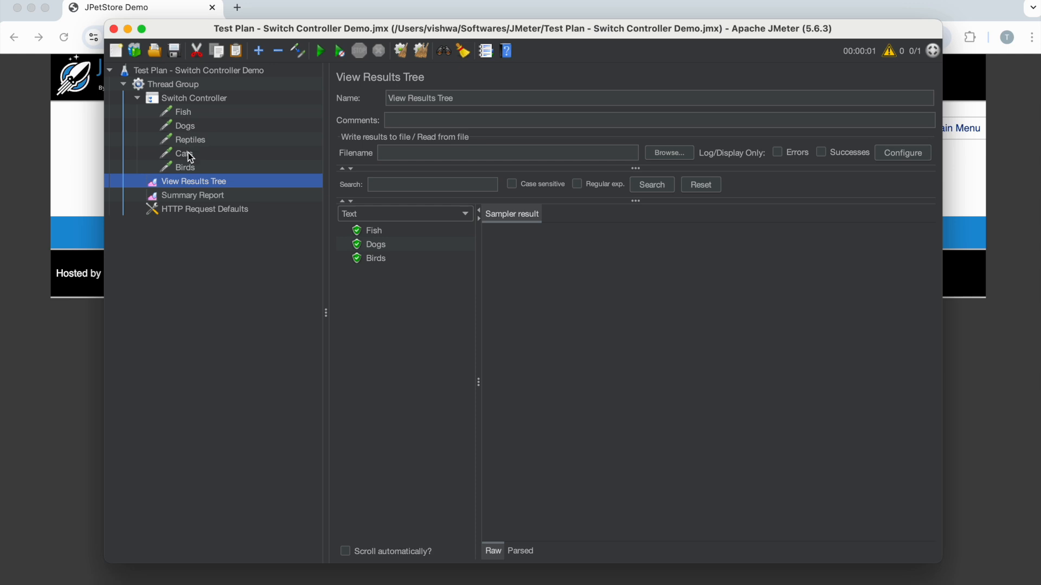
Add a BeanShell Sampler to the Thread Group and move it above the Switch Controller.
{"action": "left_click", "coordinate": [178, 103]}
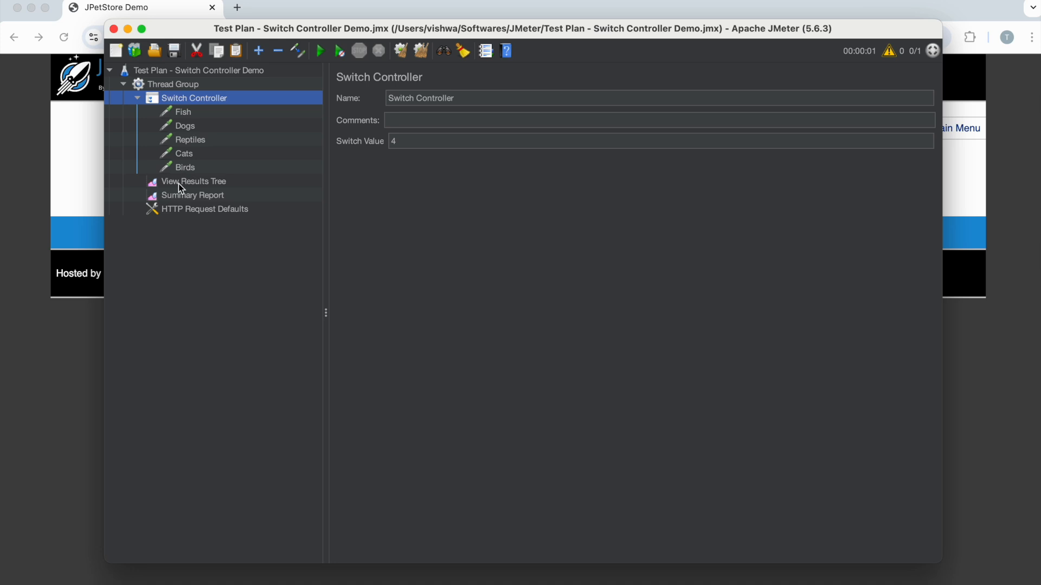
{"action": "right_click", "coordinate": [157, 85]}
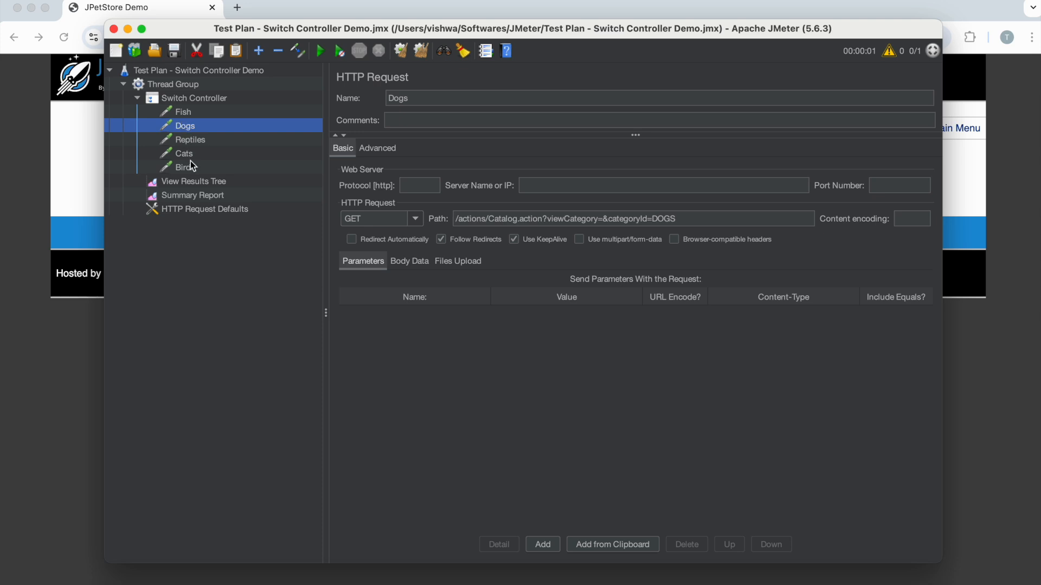
{"action": "left_click", "coordinate": [172, 87]}
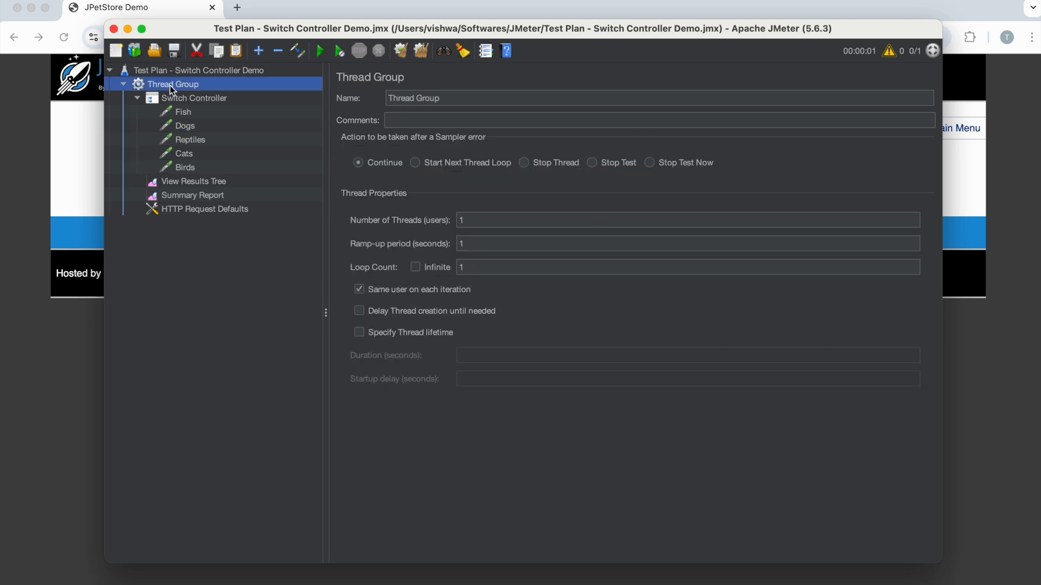
{"action": "right_click", "coordinate": [170, 85]}
{"action": "mouse_move", "coordinate": [187, 94]}
{"action": "mouse_move", "coordinate": [375, 94]}
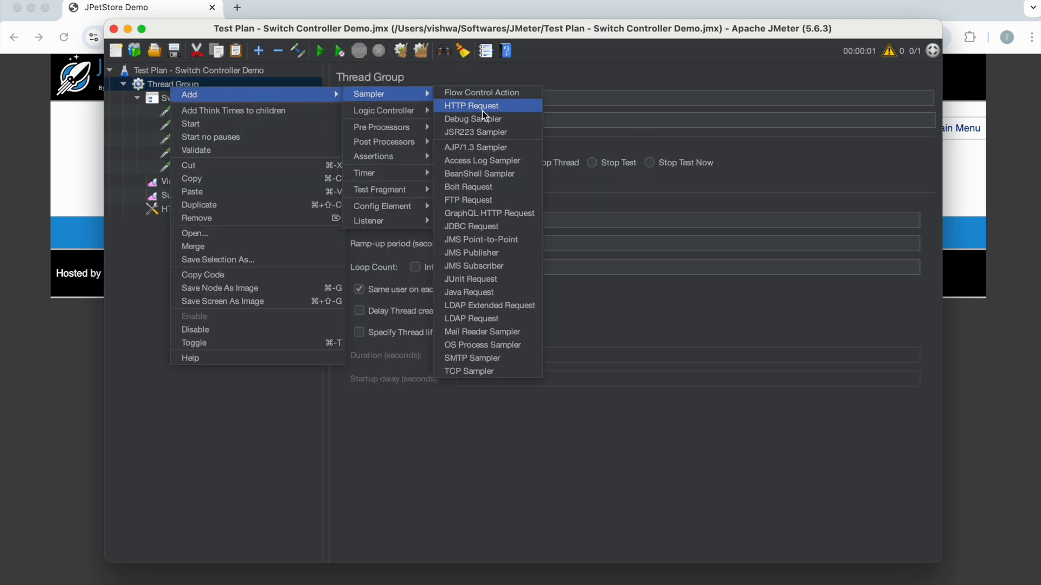
{"action": "left_click", "coordinate": [485, 174]}
{"action": "left_click_drag", "start_coordinate": [195, 223], "coordinate": [181, 97]}
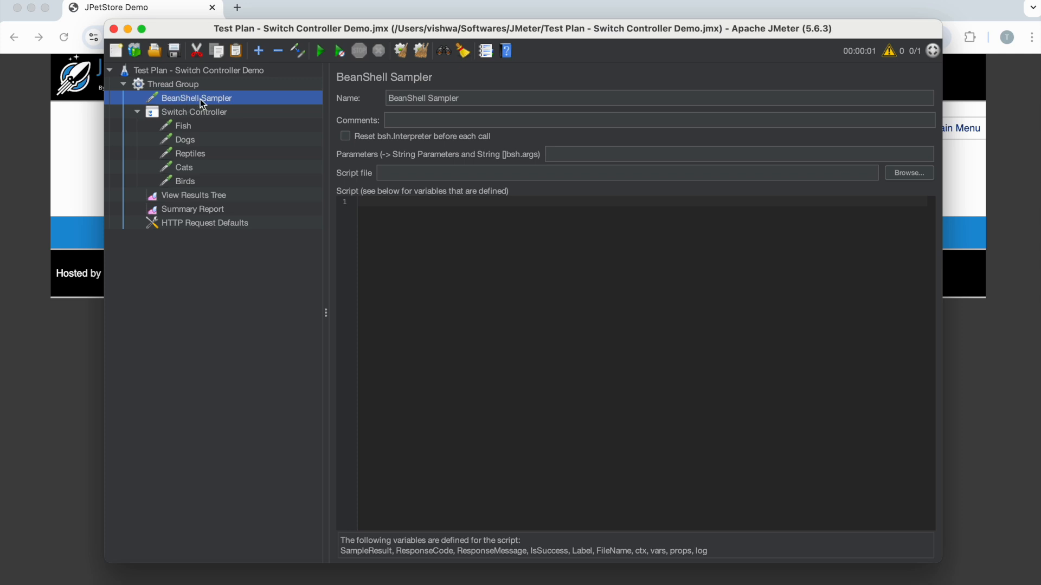
Write the first line of the BeanShell Sampler script: int randomInt = ${__Random(0,4)} ;.
{"action": "left_click", "coordinate": [396, 229]}
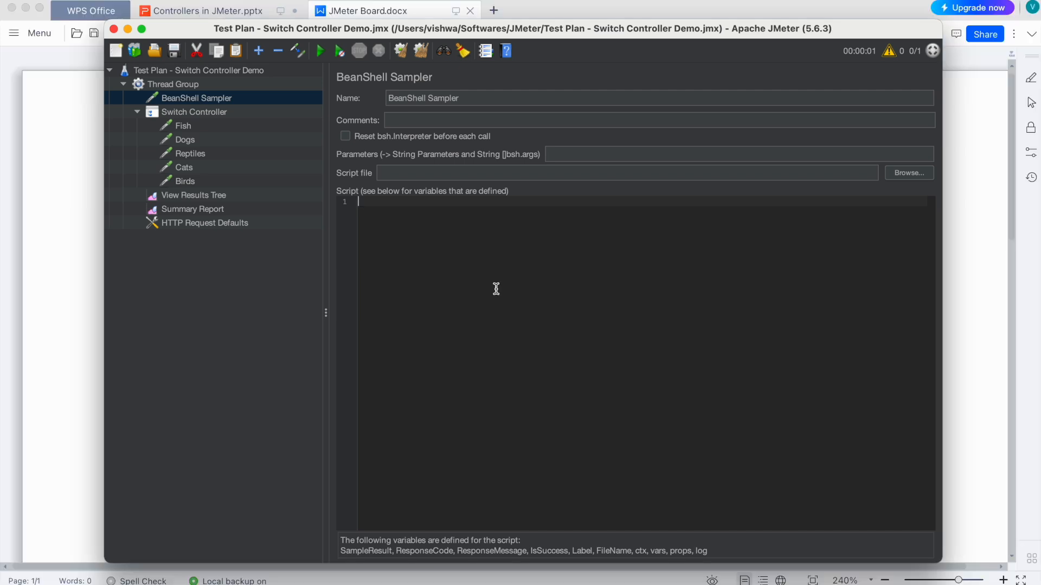
{"action": "type", "text": "int randomInt = ${__Random("}
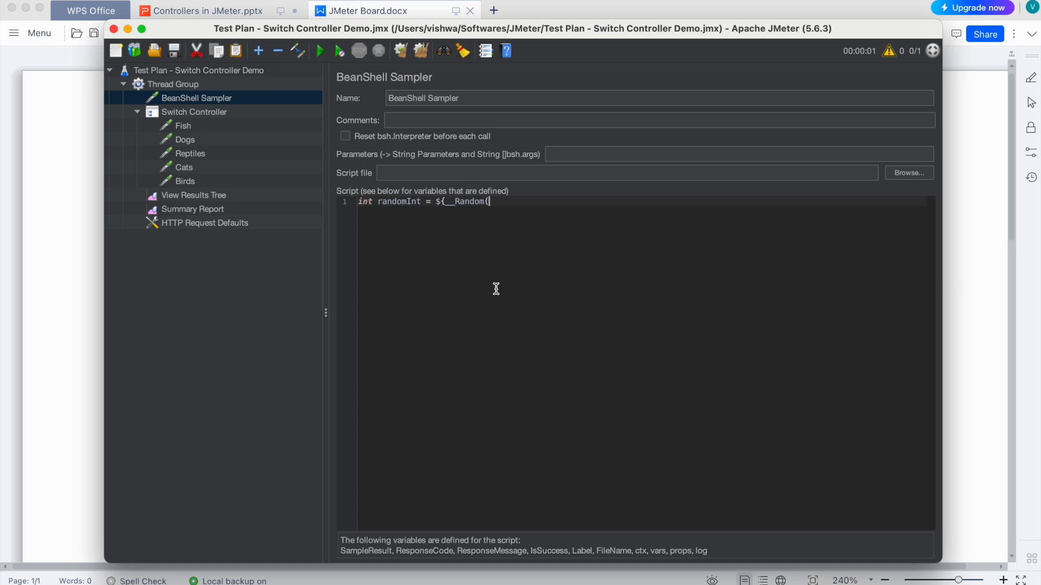
{"action": "type", "text": "0,4)} ;"}
{"action": "key", "text": "Return"}
Add a second script line that converts the random integer to text: String randomValue = String.valueOf(randomInt) ;.
{"action": "type", "text": "String randomValue = "}
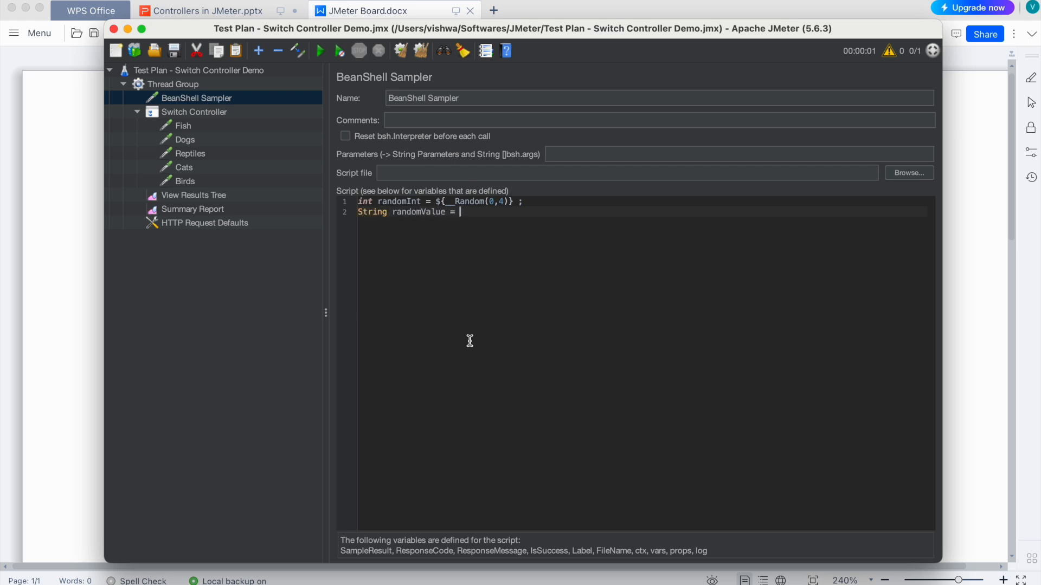
{"action": "type", "text": "String.valueOf("}
{"action": "double_click", "coordinate": [395, 202]}
{"action": "key", "text": "ctrl+c"}
{"action": "left_click", "coordinate": [547, 211]}
{"action": "key", "text": "ctrl+v"}
{"action": "type", "text": ") ;"}
Add a User Defined Variables config element to the Thread Group.
{"action": "right_click", "coordinate": [173, 84]}
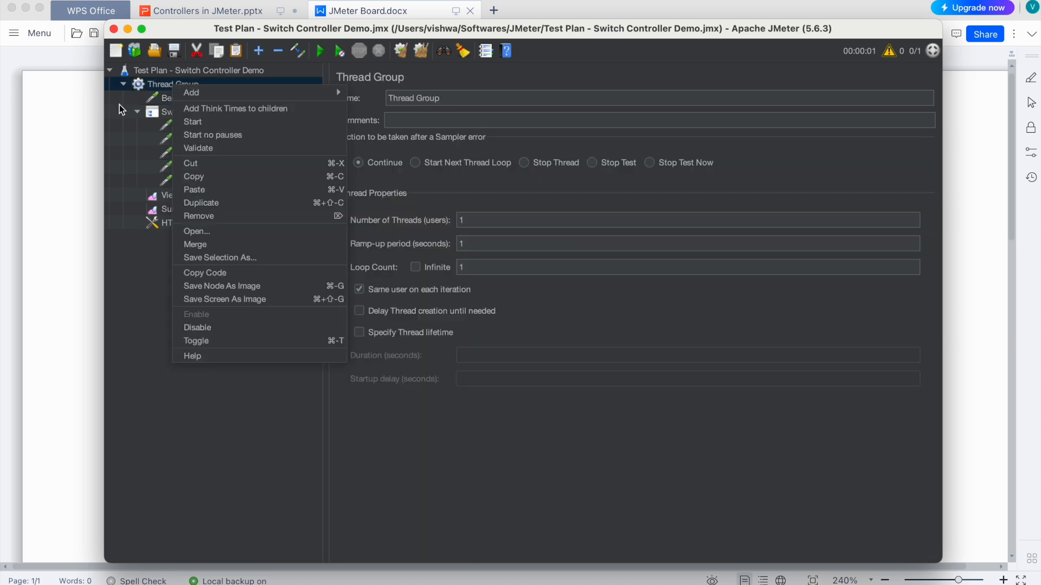
{"action": "left_click", "coordinate": [119, 106]}
{"action": "left_click", "coordinate": [167, 83]}
{"action": "right_click", "coordinate": [167, 84]}
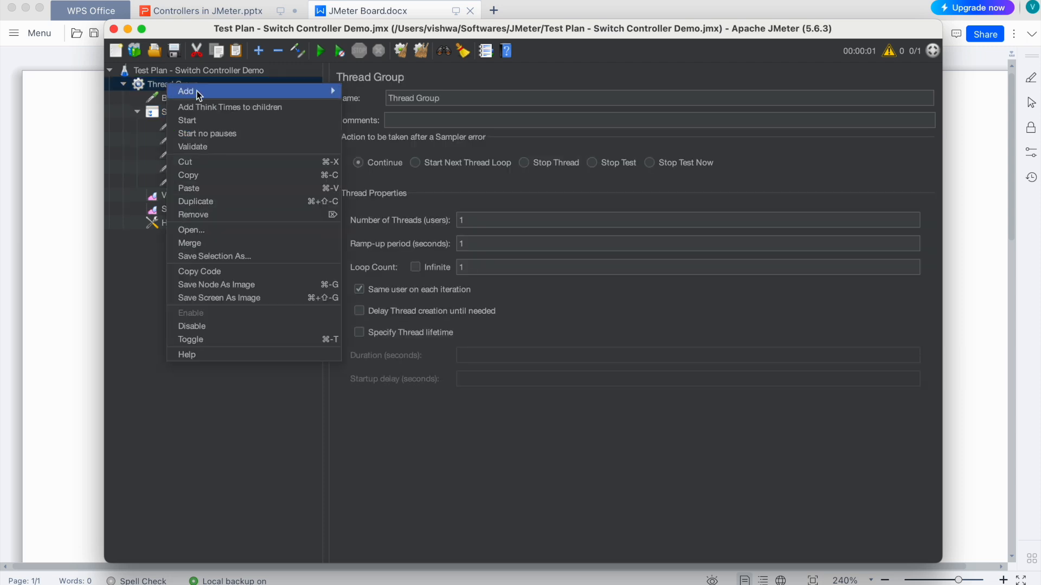
{"action": "mouse_move", "coordinate": [197, 91]}
{"action": "mouse_move", "coordinate": [411, 203]}
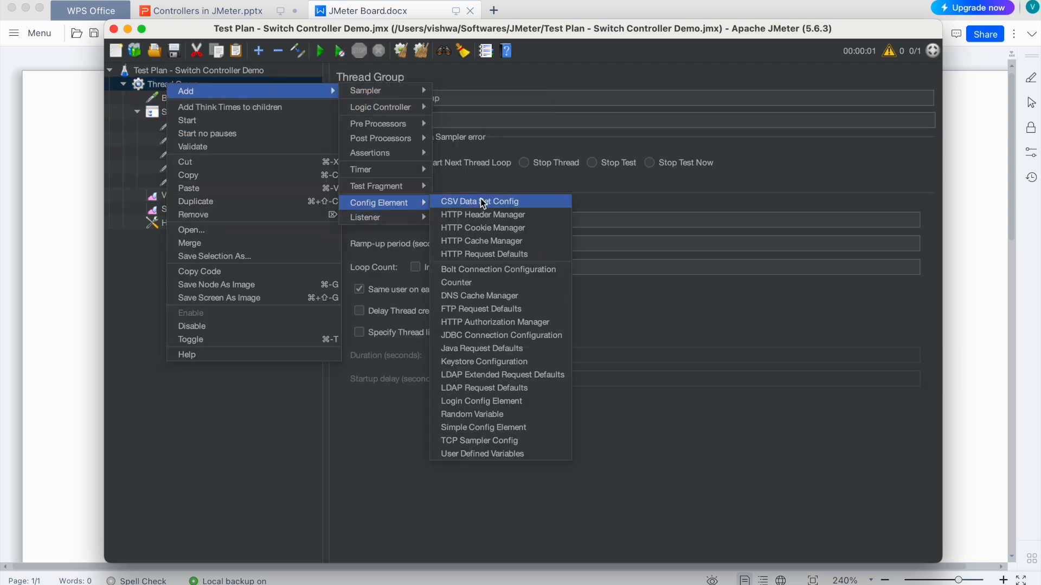
{"action": "left_click", "coordinate": [513, 453]}
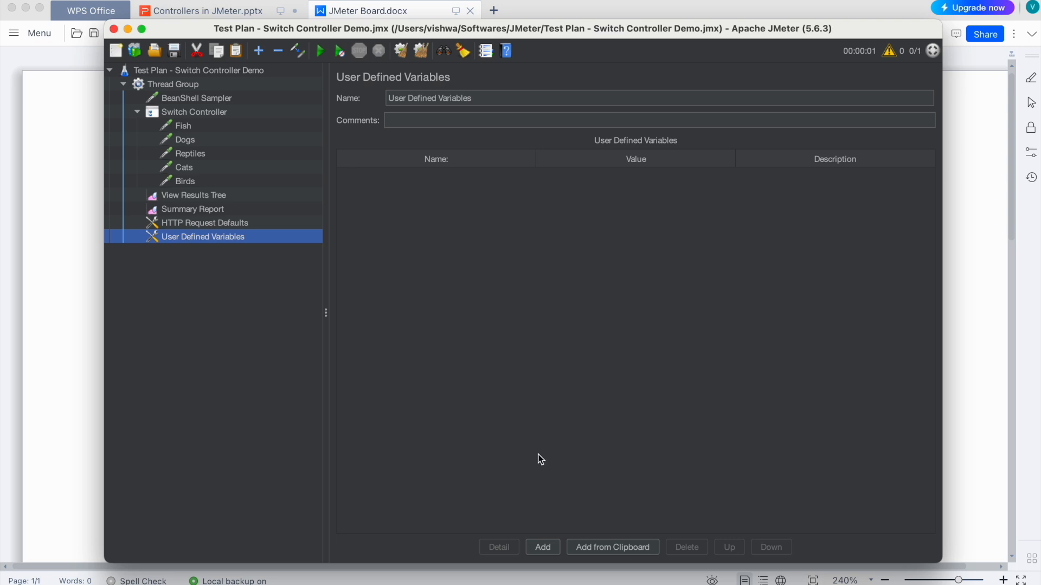
Define a variable named value with the value 0 in User Defined Variables.
{"action": "left_click", "coordinate": [543, 548]}
{"action": "double_click", "coordinate": [400, 178]}
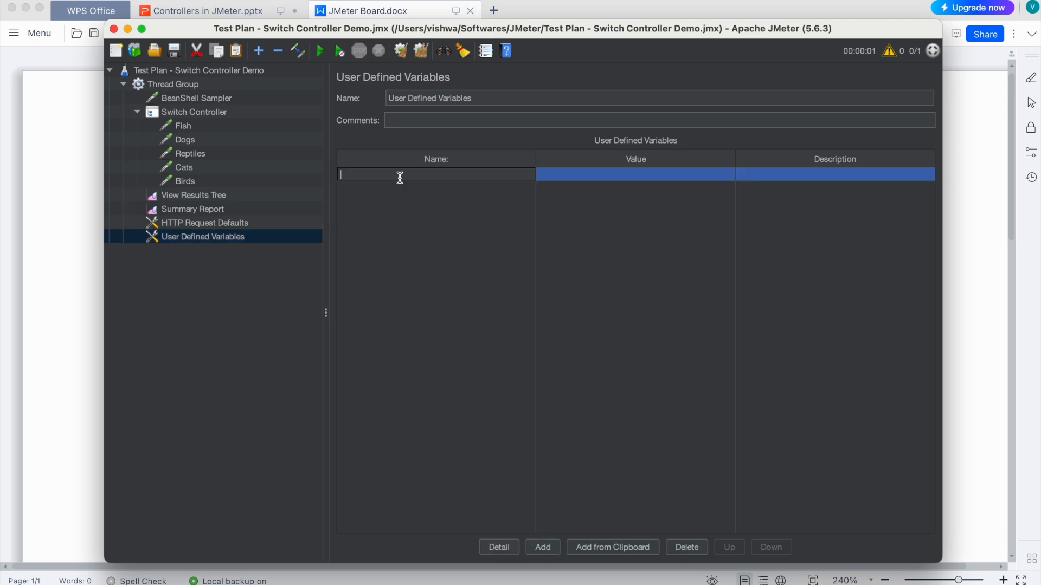
{"action": "type", "text": "value"}
{"action": "double_click", "coordinate": [581, 170]}
{"action": "type", "text": "0"}
{"action": "left_click", "coordinate": [523, 266]}
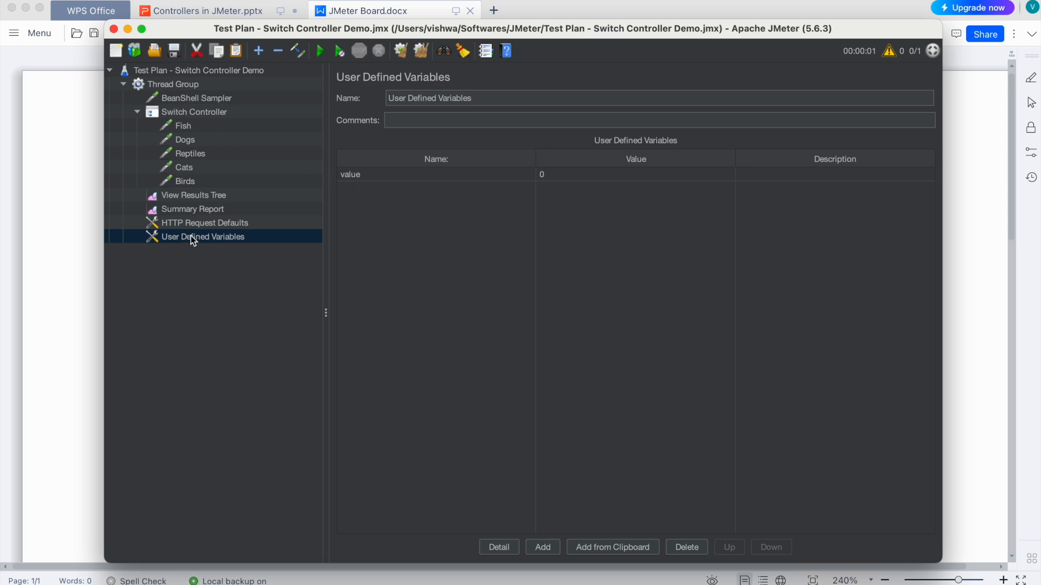
Move the User Defined Variables element above the BeanShell Sampler as the first item in the Thread Group.
{"action": "left_click_drag", "start_coordinate": [190, 235], "coordinate": [207, 89]}
{"action": "left_click_drag", "start_coordinate": [207, 88], "coordinate": [207, 89]}
{"action": "left_click_drag", "start_coordinate": [180, 240], "coordinate": [187, 93]}
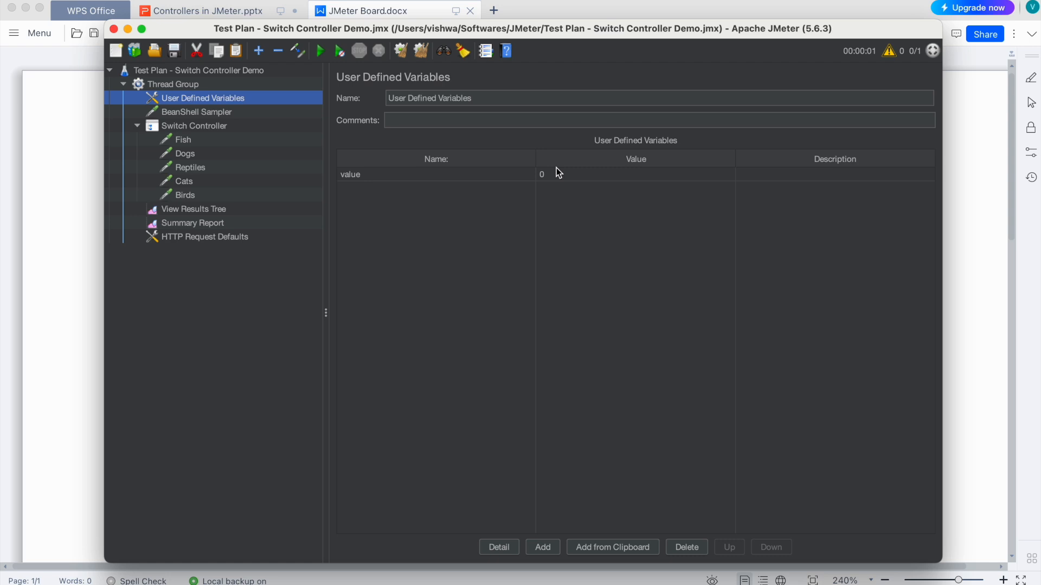
Set the Switch Controller's switch value to ${value} and check the matching variable in User Defined Variables.
{"action": "left_click", "coordinate": [197, 122]}
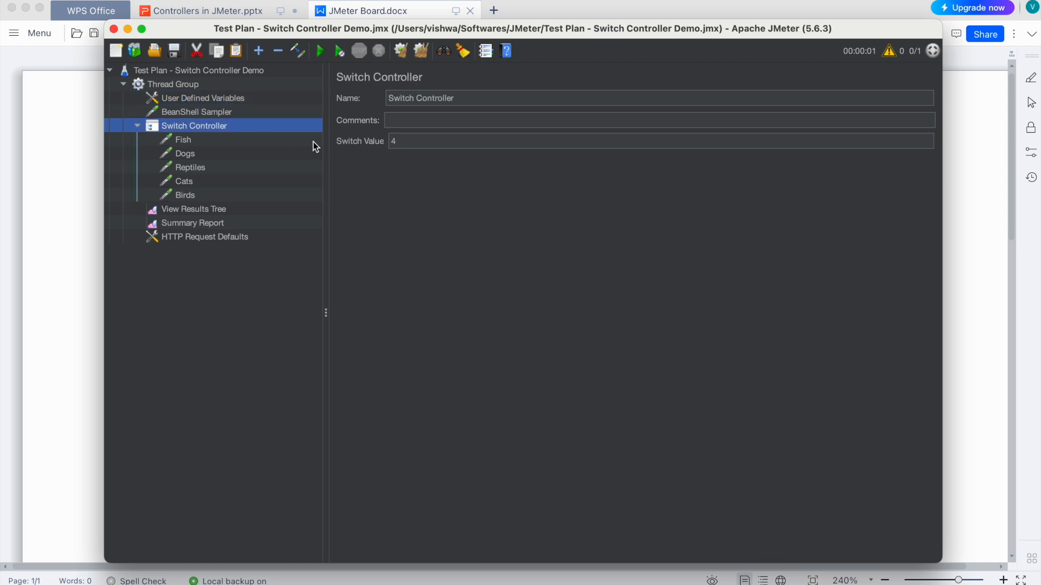
{"action": "left_click", "coordinate": [434, 142]}
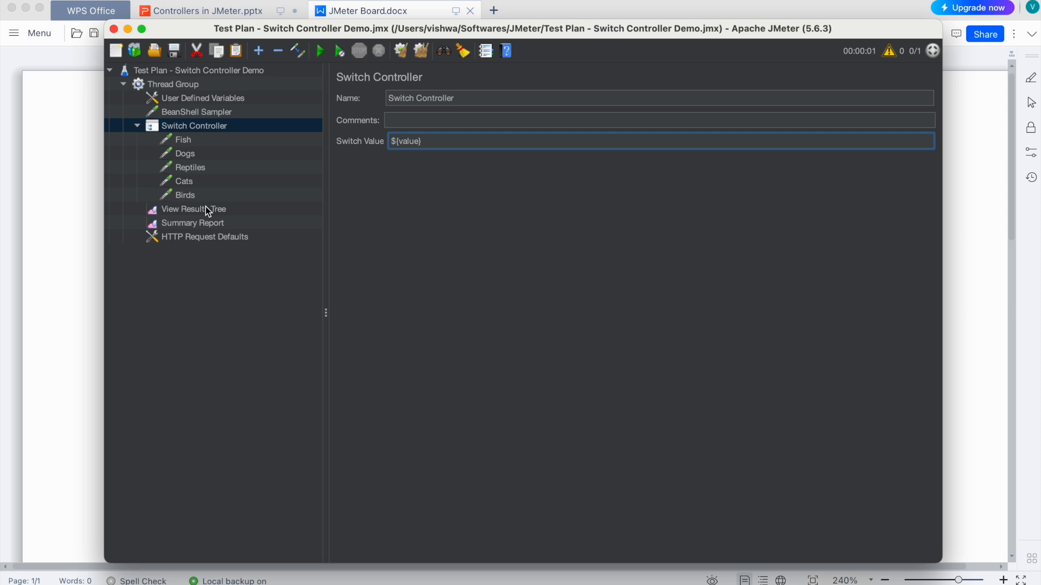
{"action": "left_click", "coordinate": [188, 97]}
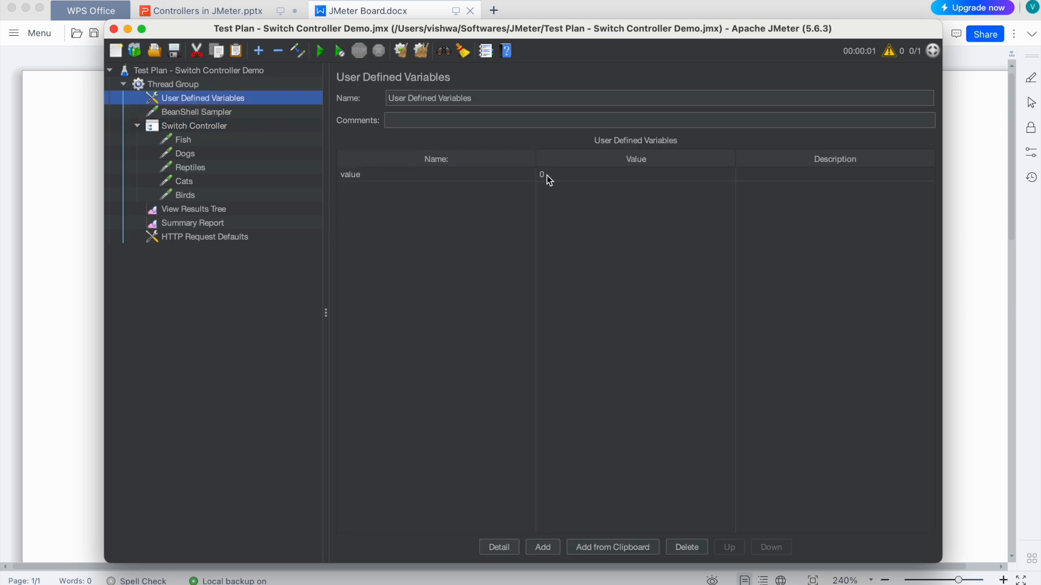
Run the test plan and open the Fish sample's result in View Results Tree.
{"action": "left_click", "coordinate": [196, 209]}
{"action": "left_click", "coordinate": [321, 51]}
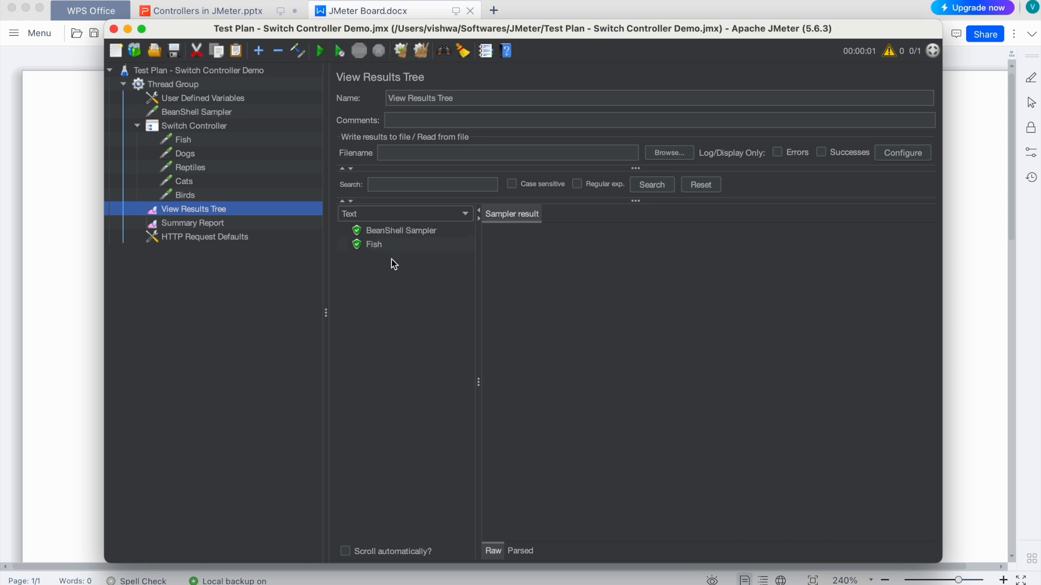
{"action": "left_click", "coordinate": [378, 245]}
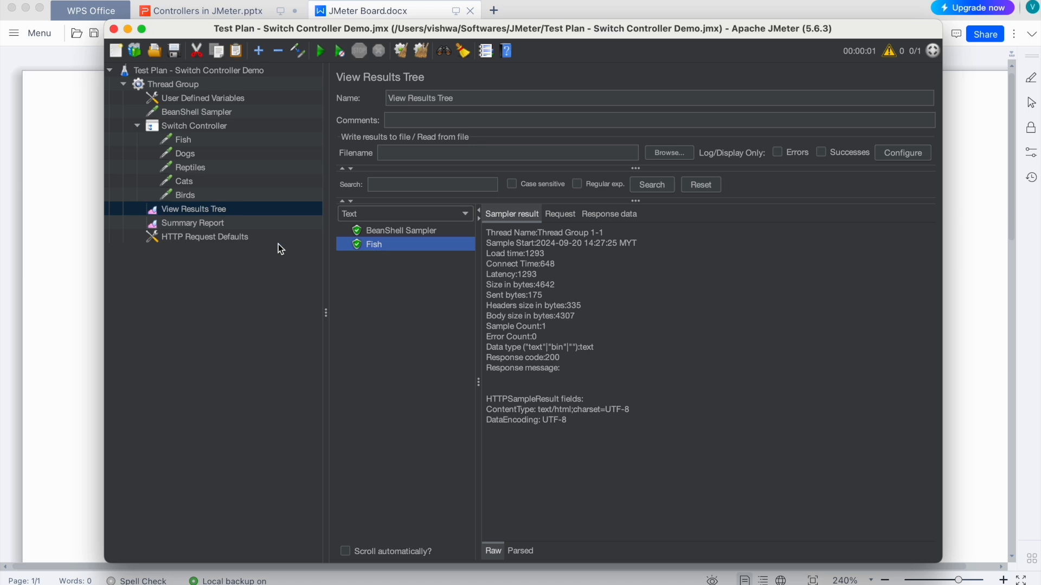
Add a third line to the BeanShell Sampler script: vars.put("randomValue", value); with no blank line above it.
{"action": "left_click", "coordinate": [182, 113]}
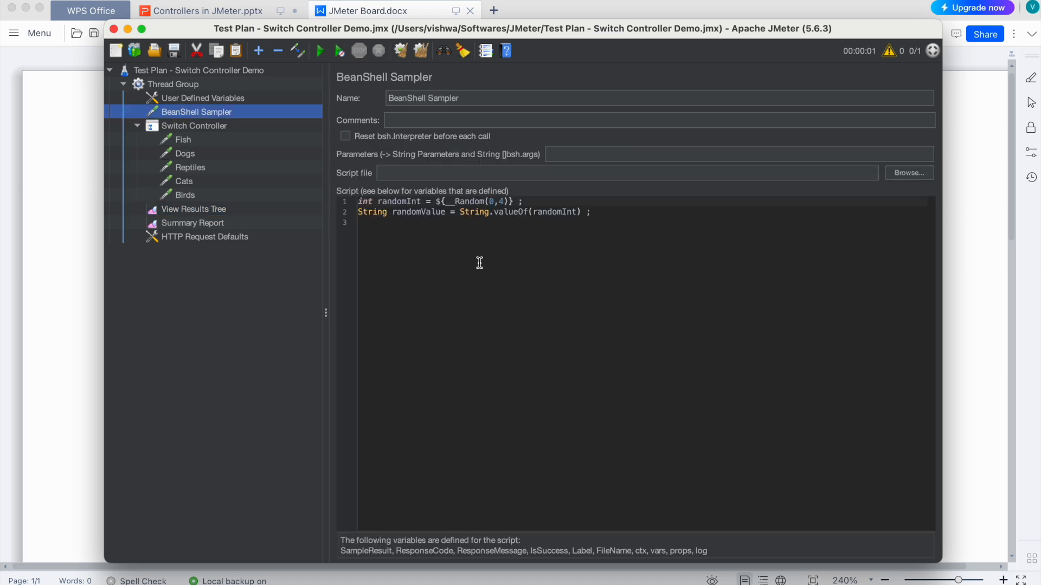
{"action": "left_click", "coordinate": [181, 96]}
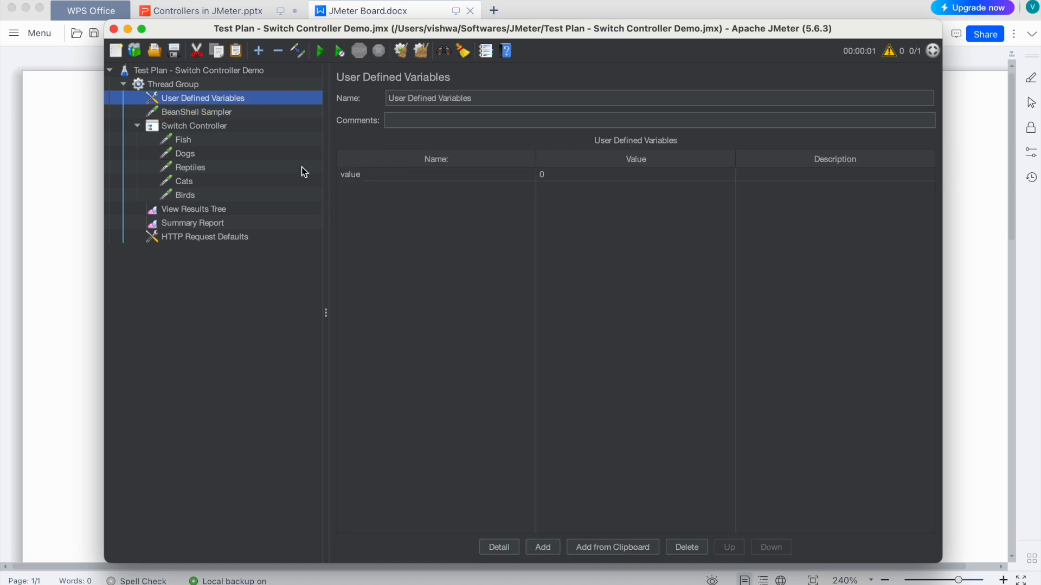
{"action": "left_click", "coordinate": [194, 113]}
{"action": "left_click", "coordinate": [557, 276]}
{"action": "type", "text": "vars"}
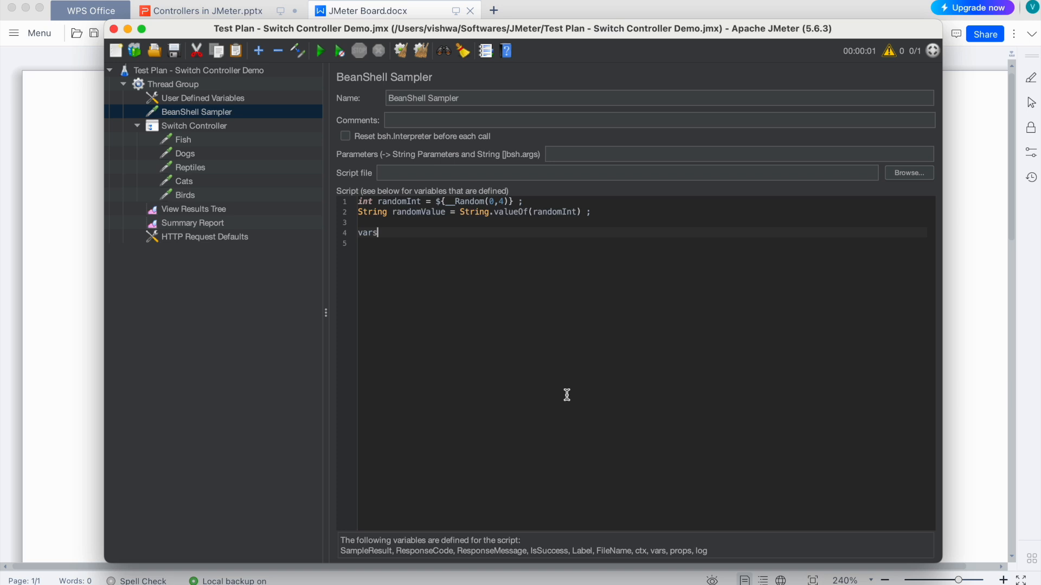
{"action": "type", "text": ".put(\"randomValue\", value);"}
{"action": "left_click", "coordinate": [374, 224]}
{"action": "key", "text": "BackSpace"}
{"action": "double_click", "coordinate": [489, 223]}
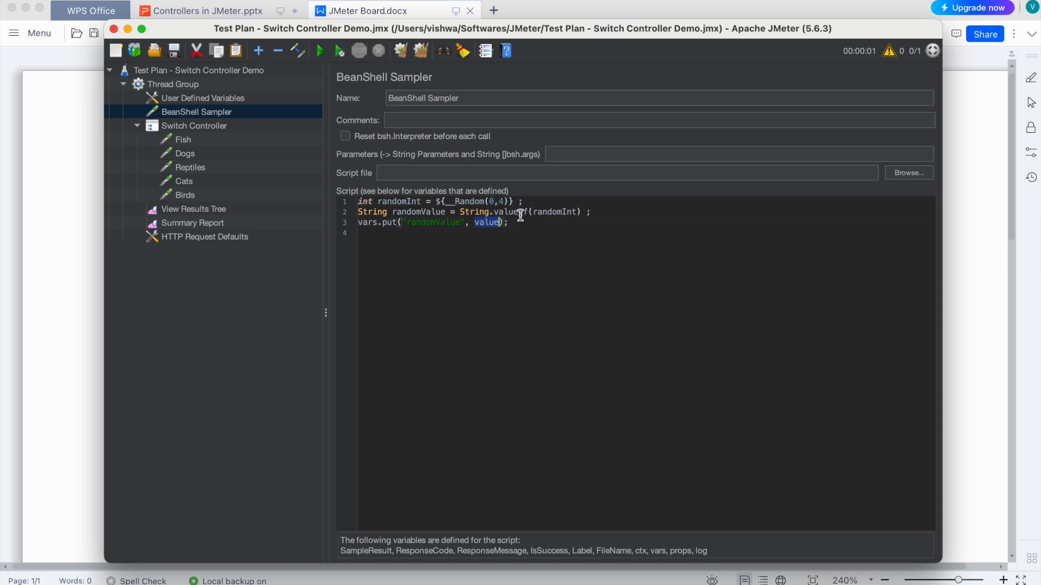
Check the variable reference used as the Switch Controller's switch value.
{"action": "left_click", "coordinate": [209, 129]}
{"action": "left_click", "coordinate": [432, 140]}
{"action": "left_click_drag", "start_coordinate": [432, 141], "coordinate": [392, 141]}
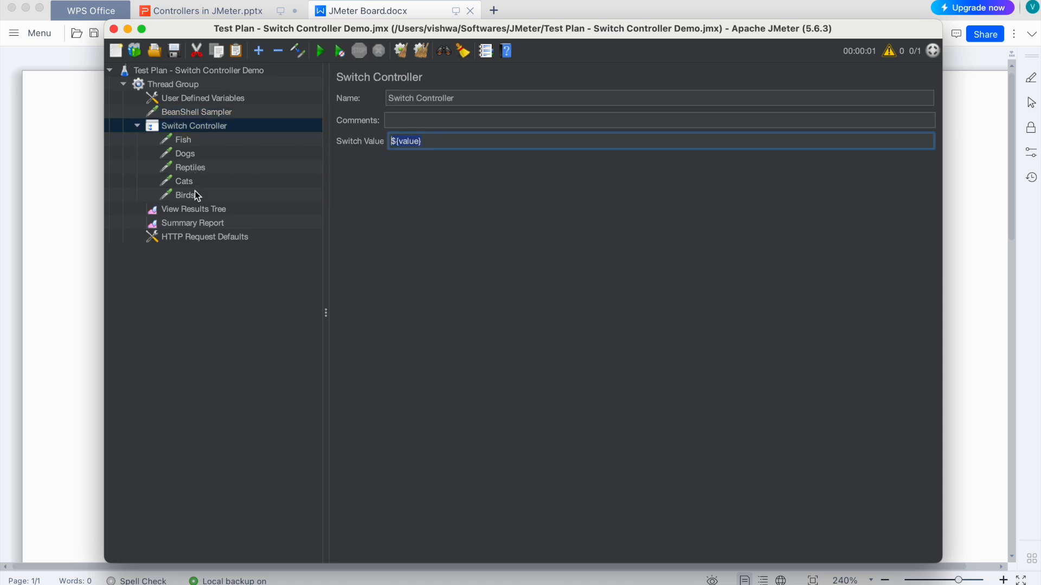
Clear the previous results, rerun the test plan and inspect the BeanShell Sampler's result in View Results Tree.
{"action": "left_click", "coordinate": [191, 210]}
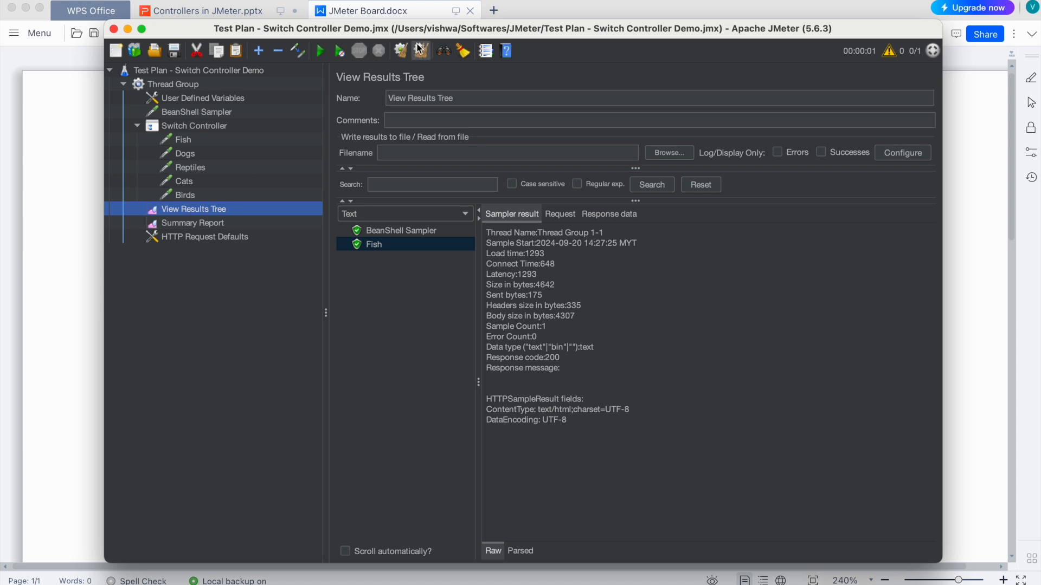
{"action": "left_click", "coordinate": [421, 51]}
{"action": "left_click", "coordinate": [321, 51]}
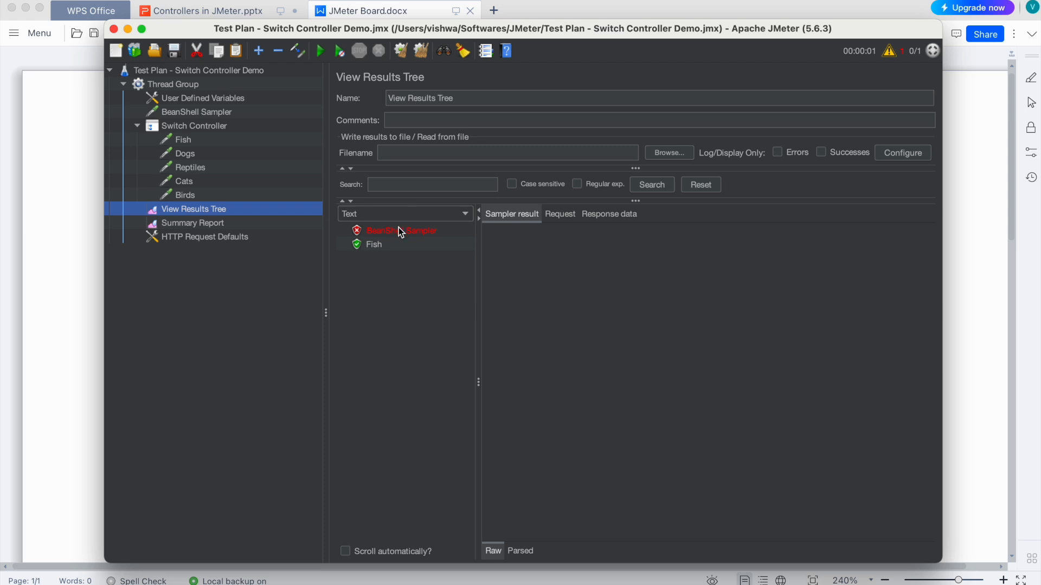
{"action": "left_click", "coordinate": [382, 232]}
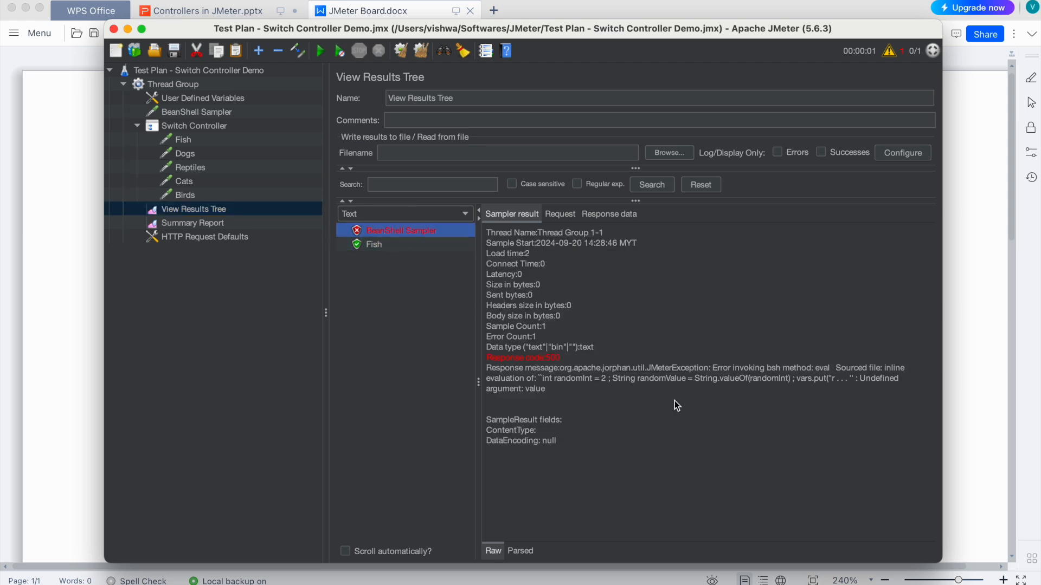
Correct the third line of the BeanShell script to vars.put("value", randomValue); and save the test plan.
{"action": "left_click", "coordinate": [186, 115]}
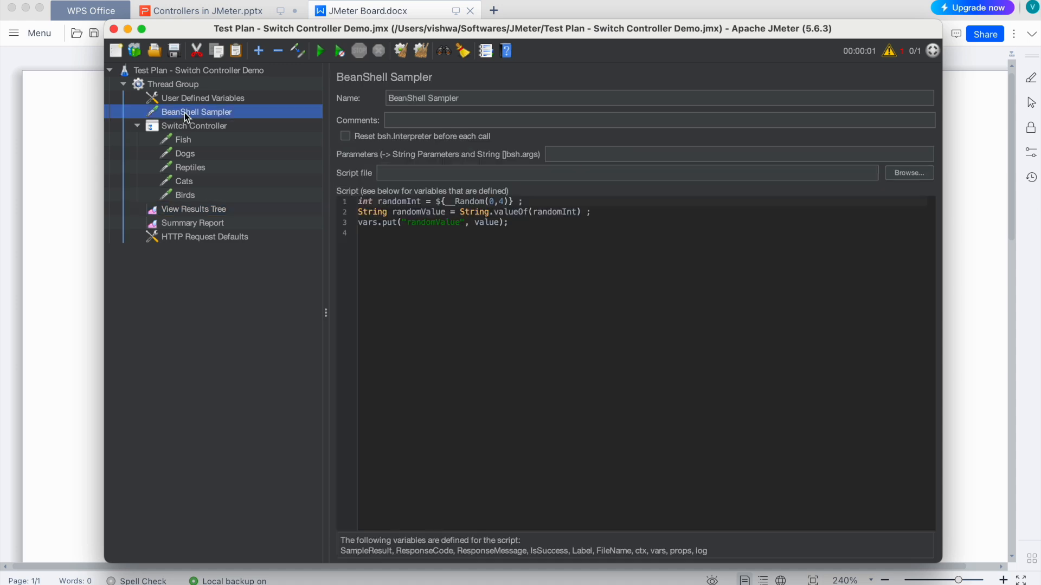
{"action": "left_click", "coordinate": [408, 223]}
{"action": "double_click", "coordinate": [434, 223]}
{"action": "key", "text": "super+c"}
{"action": "key", "text": "BackSpace"}
{"action": "key", "text": "super+v"}
{"action": "left_click", "coordinate": [406, 223]}
{"action": "type", "text": "valu"}
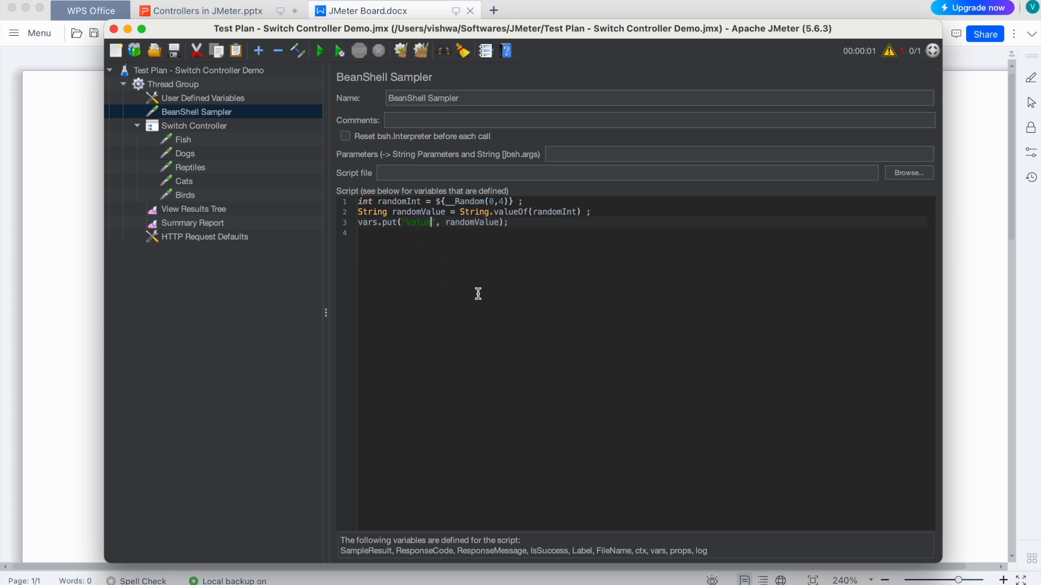
{"action": "left_click", "coordinate": [176, 52]}
Compare the variable names used in the BeanShell script with the entry in User Defined Variables.
{"action": "double_click", "coordinate": [421, 222]}
{"action": "double_click", "coordinate": [419, 211]}
{"action": "left_click", "coordinate": [181, 100]}
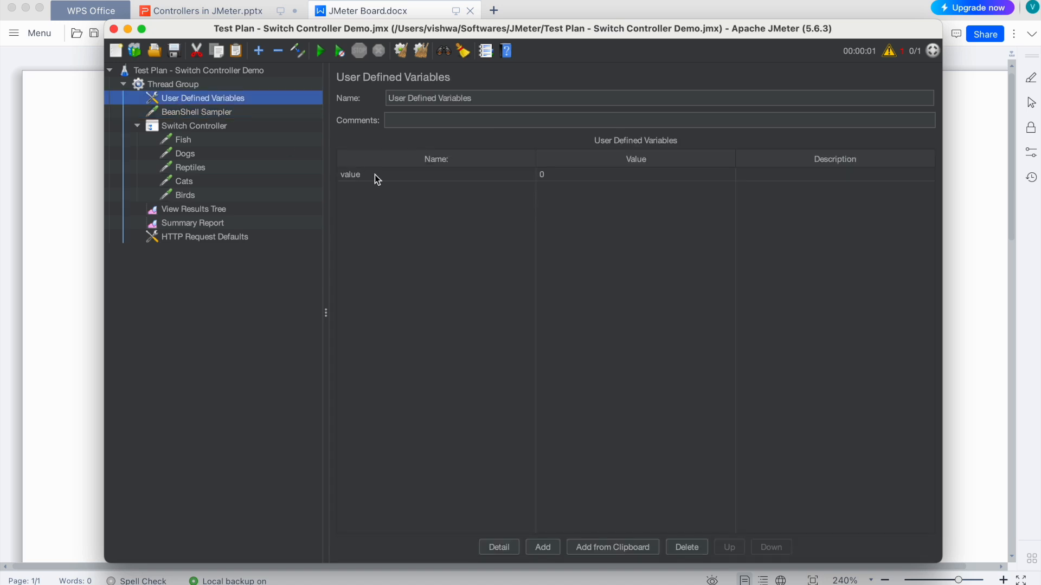
{"action": "left_click", "coordinate": [216, 209]}
Add the line log.info("VALUE=" + value); to the end of the BeanShell script and save the test plan.
{"action": "left_click", "coordinate": [180, 116]}
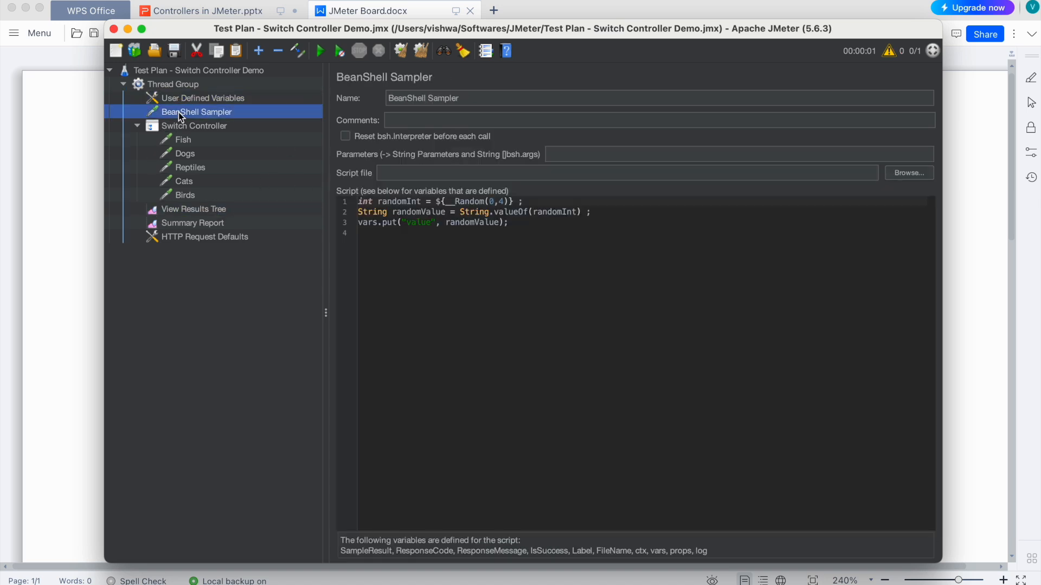
{"action": "left_click", "coordinate": [553, 233]}
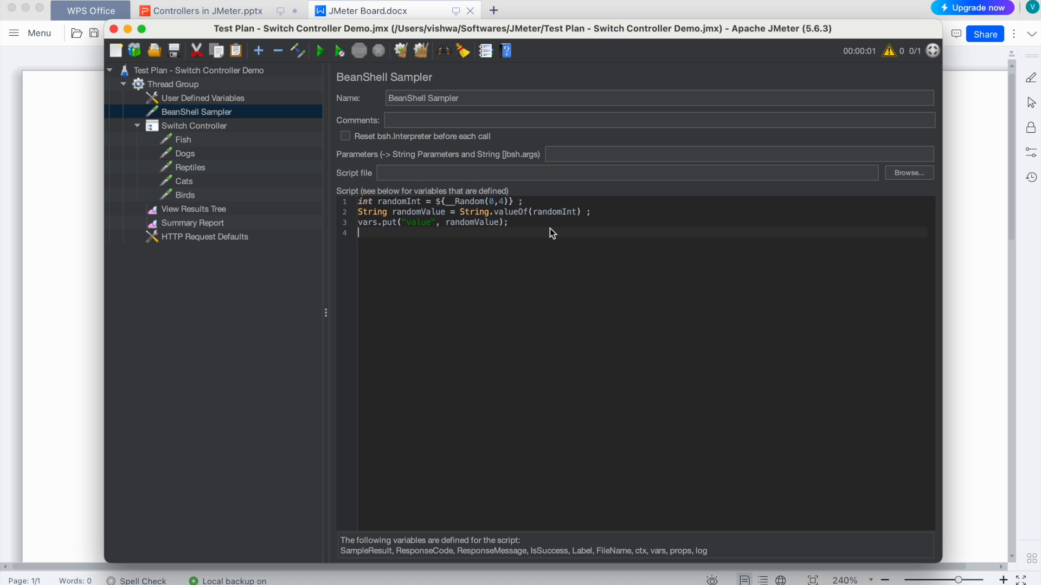
{"action": "type", "text": "log.info(\"VALUE=\" + value);"}
{"action": "left_click", "coordinate": [174, 55]}
{"action": "left_click", "coordinate": [206, 211]}
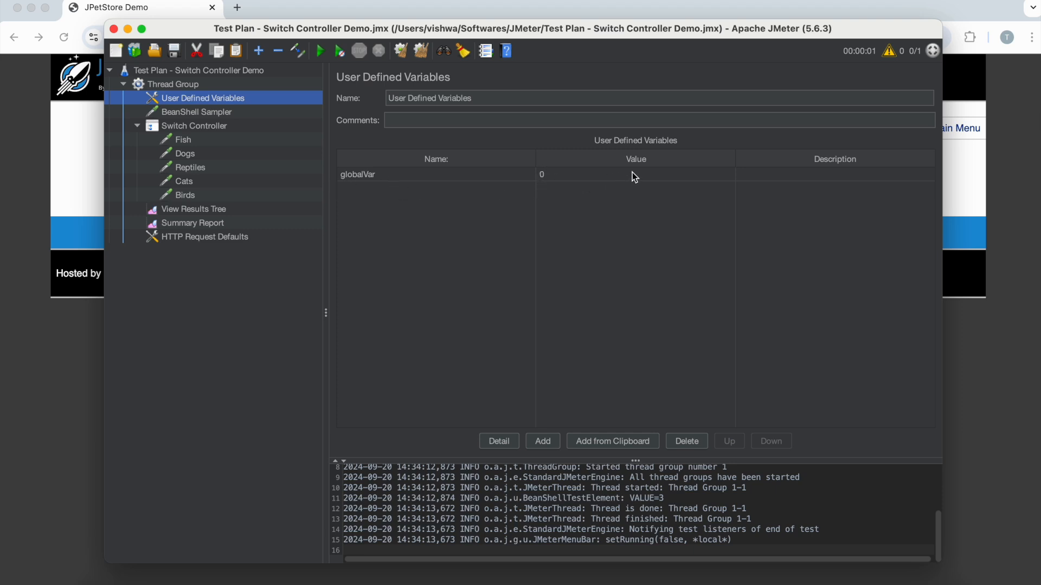
Review how the BeanShell script generates the random integer, converts it to a string and stores it.
{"action": "left_click", "coordinate": [213, 112]}
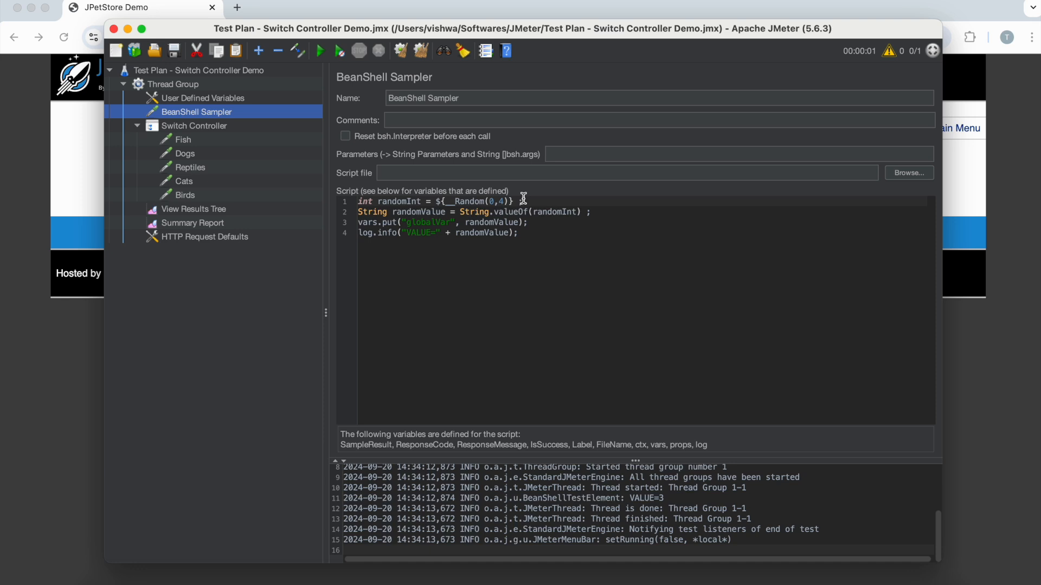
{"action": "left_click", "coordinate": [493, 202]}
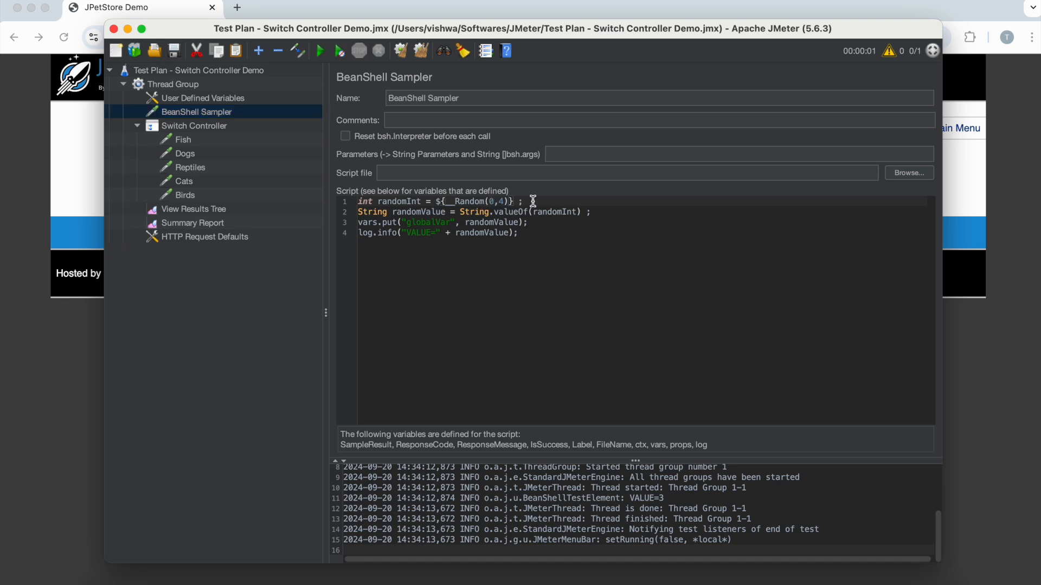
{"action": "left_click", "coordinate": [408, 211]}
{"action": "left_click", "coordinate": [426, 211]}
{"action": "left_click", "coordinate": [484, 222]}
Try to replace randomValue with globalVar in the script's log.info line, and undo the change.
{"action": "double_click", "coordinate": [425, 223]}
{"action": "key", "text": "cmd+c"}
{"action": "double_click", "coordinate": [481, 233]}
{"action": "key", "text": "cmd+v"}
{"action": "key", "text": "super+z"}
Trace globalVar through the script's vars.put line, User Defined Variables and the Switch Controller's switch value.
{"action": "left_click_drag", "start_coordinate": [359, 222], "coordinate": [537, 222]}
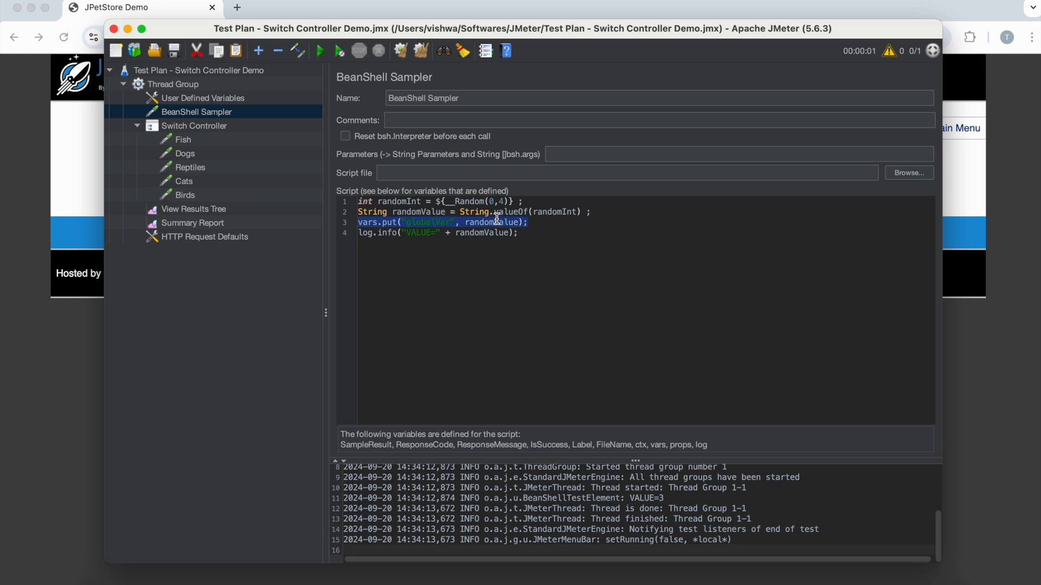
{"action": "left_click", "coordinate": [419, 223]}
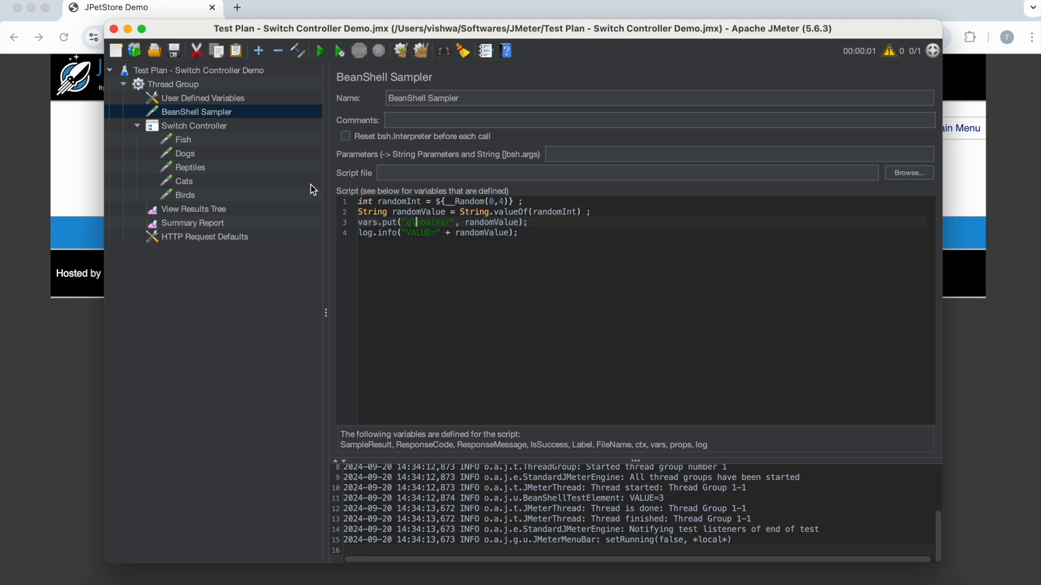
{"action": "left_click", "coordinate": [222, 99]}
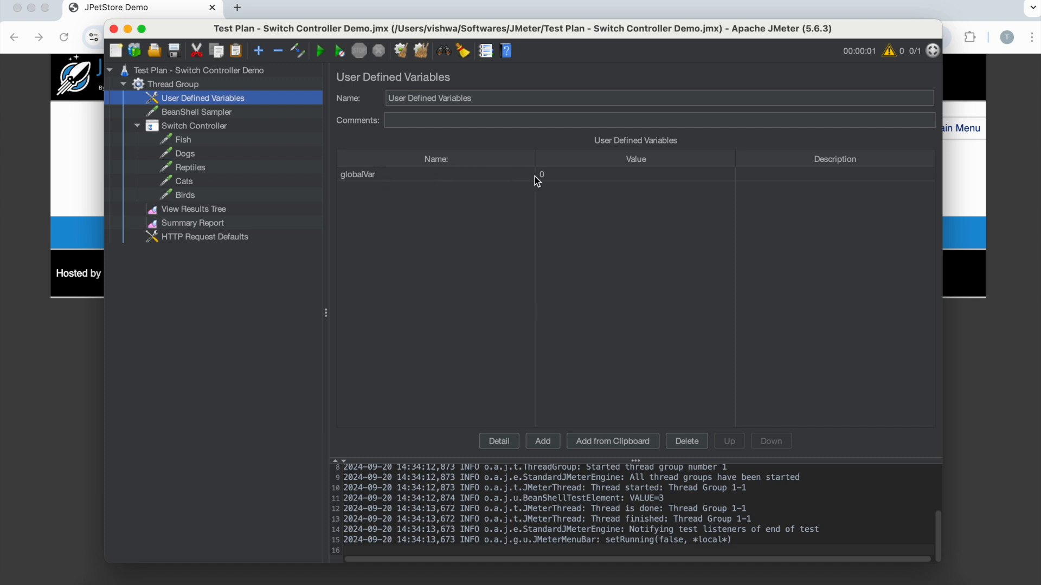
{"action": "left_click", "coordinate": [197, 127]}
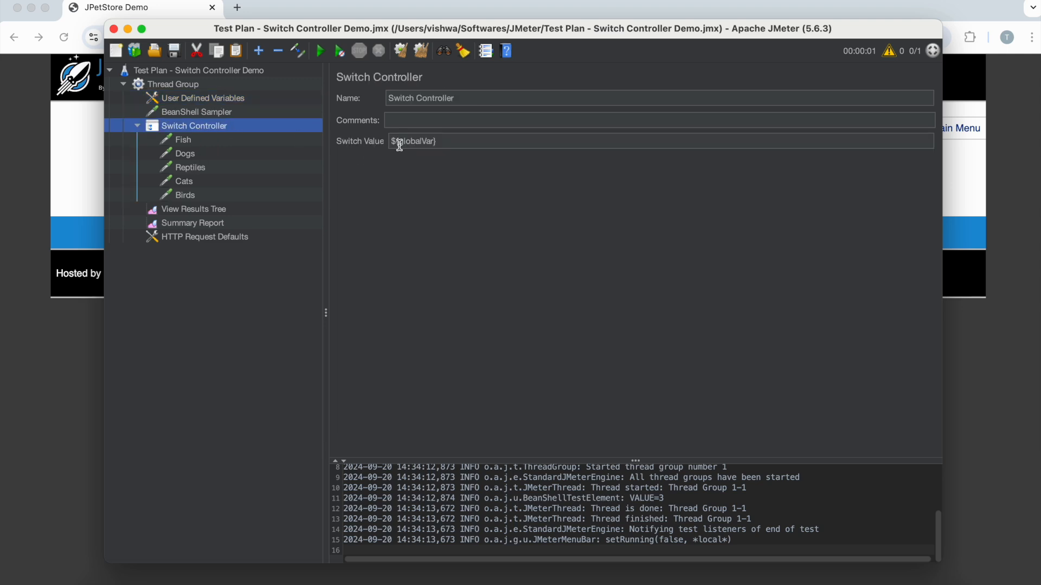
{"action": "left_click_drag", "start_coordinate": [460, 145], "coordinate": [383, 144]}
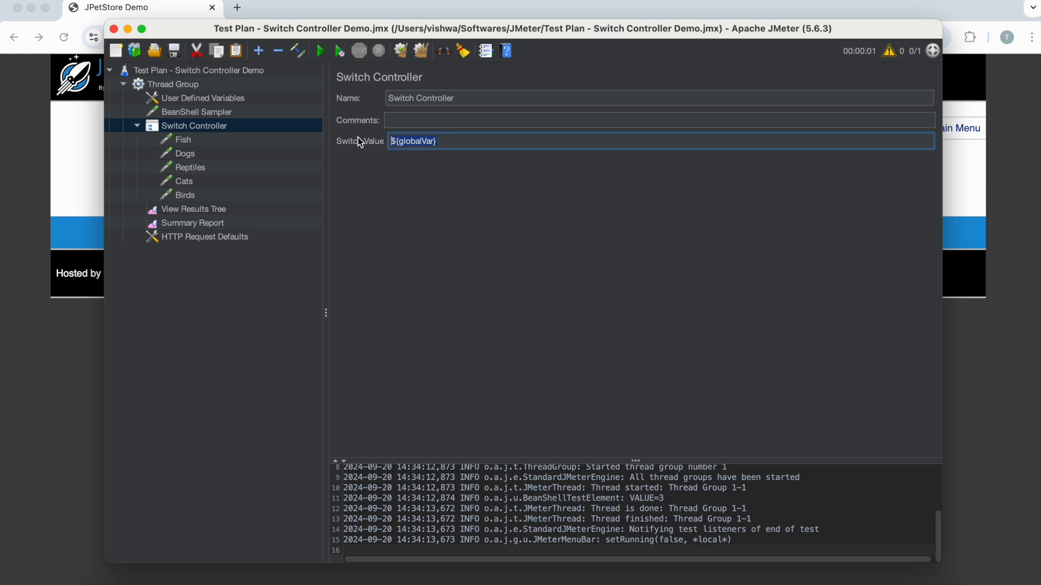
{"action": "left_click", "coordinate": [222, 114]}
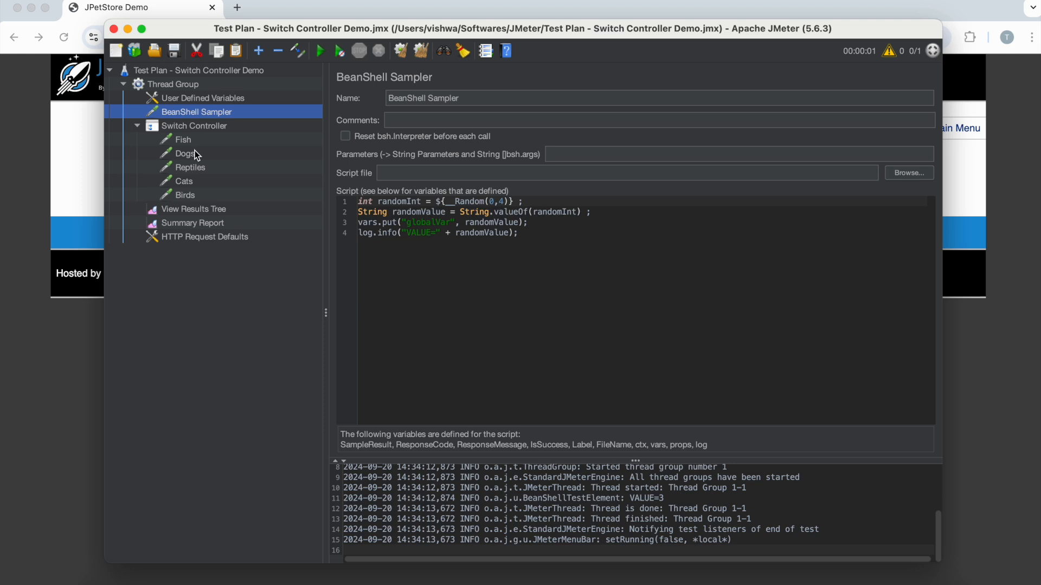
{"action": "left_click", "coordinate": [193, 97]}
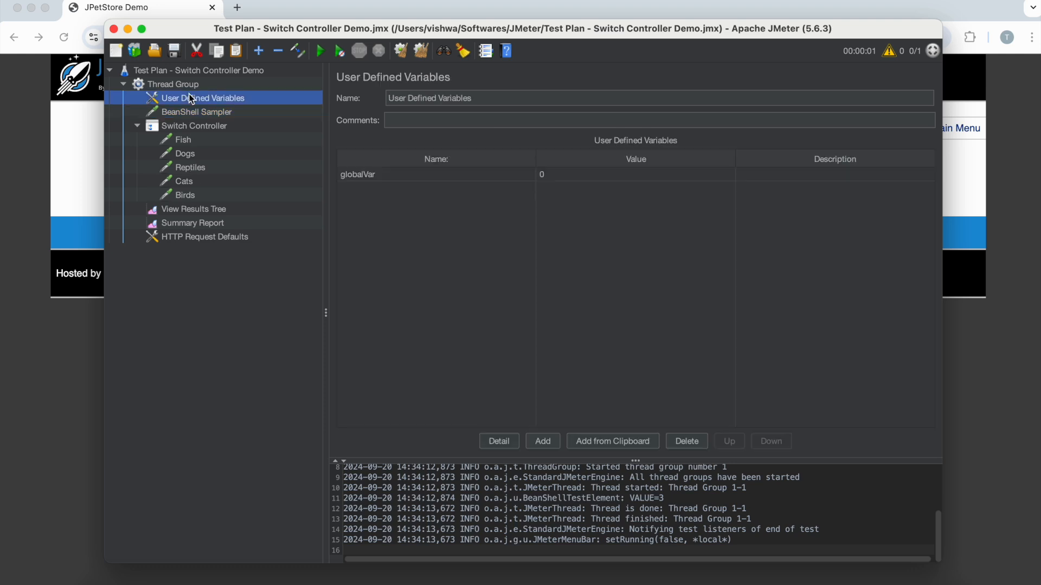
{"action": "left_click", "coordinate": [185, 142]}
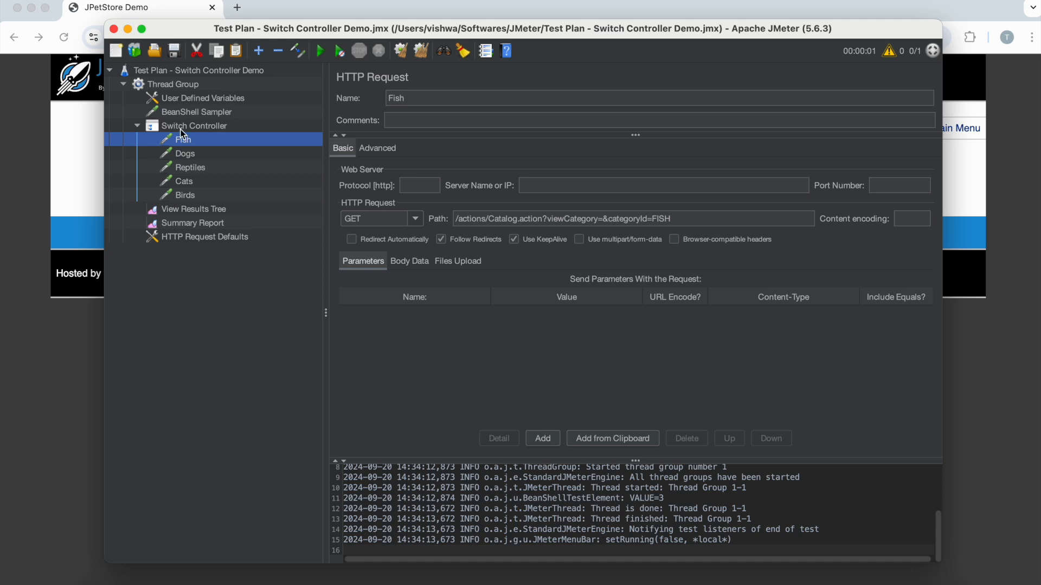
{"action": "left_click", "coordinate": [182, 129]}
{"action": "left_click", "coordinate": [193, 114]}
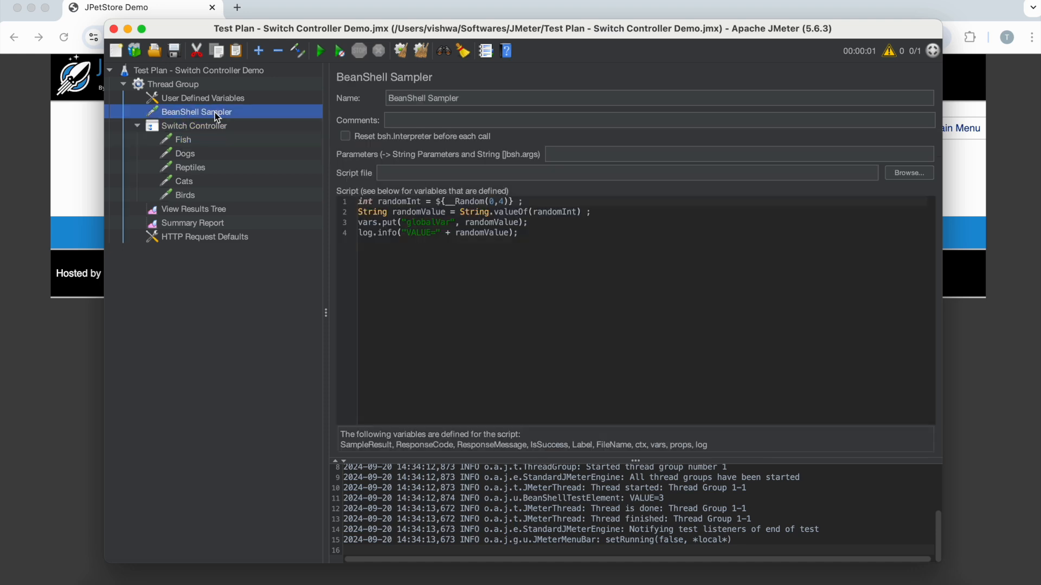
Compare the logged VALUE with the request executed in Summary Report and View Results Tree and the Switch Controller's child order.
{"action": "double_click", "coordinate": [416, 223]}
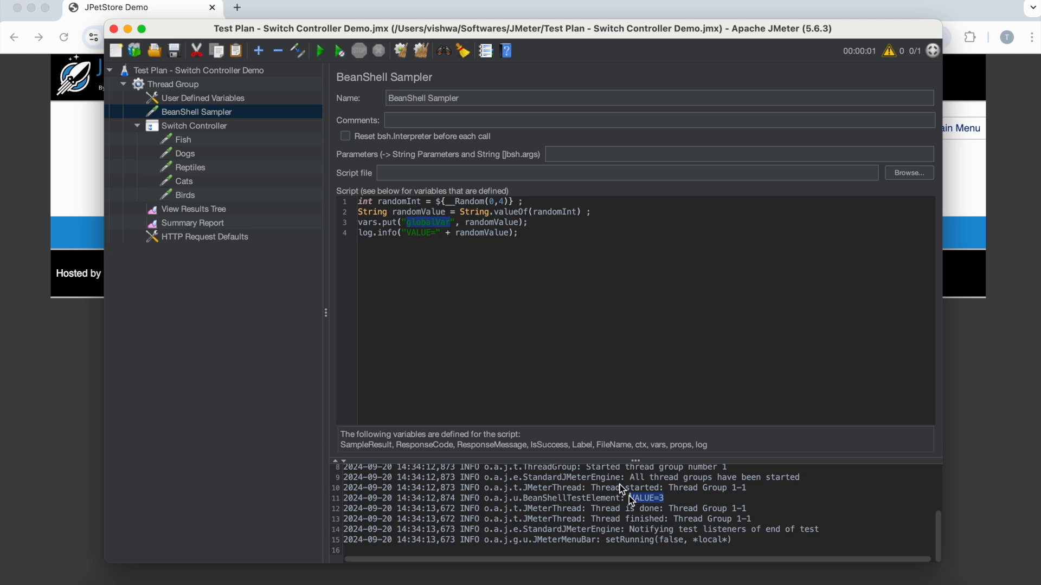
{"action": "left_click", "coordinate": [189, 225]}
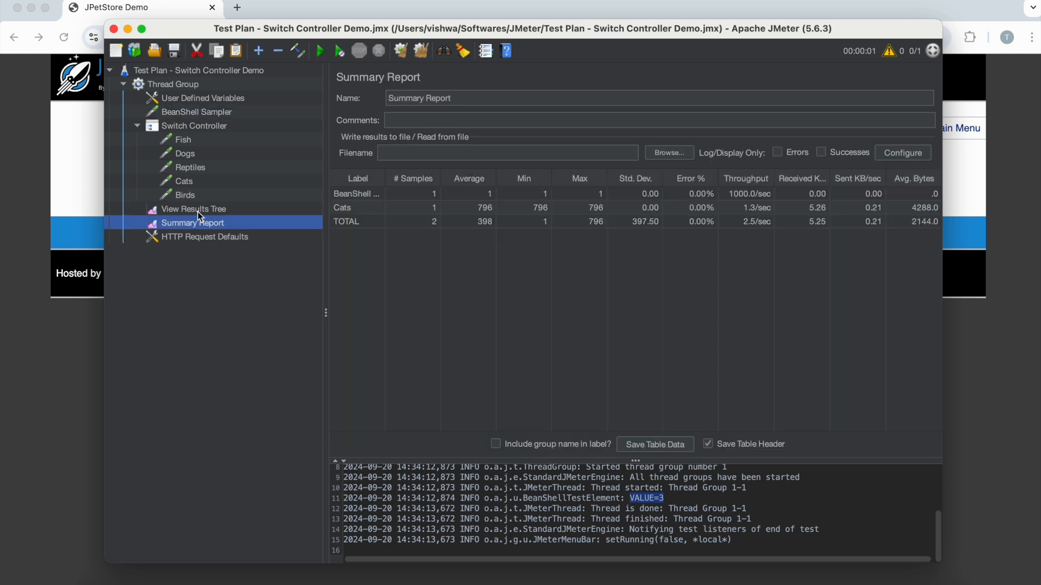
{"action": "left_click", "coordinate": [198, 210]}
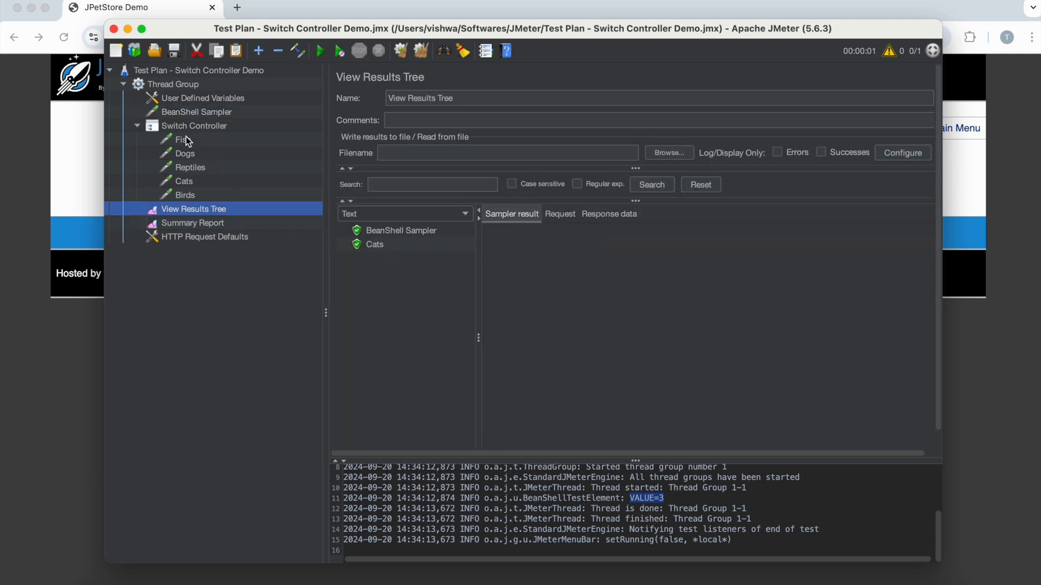
{"action": "left_click", "coordinate": [186, 195]}
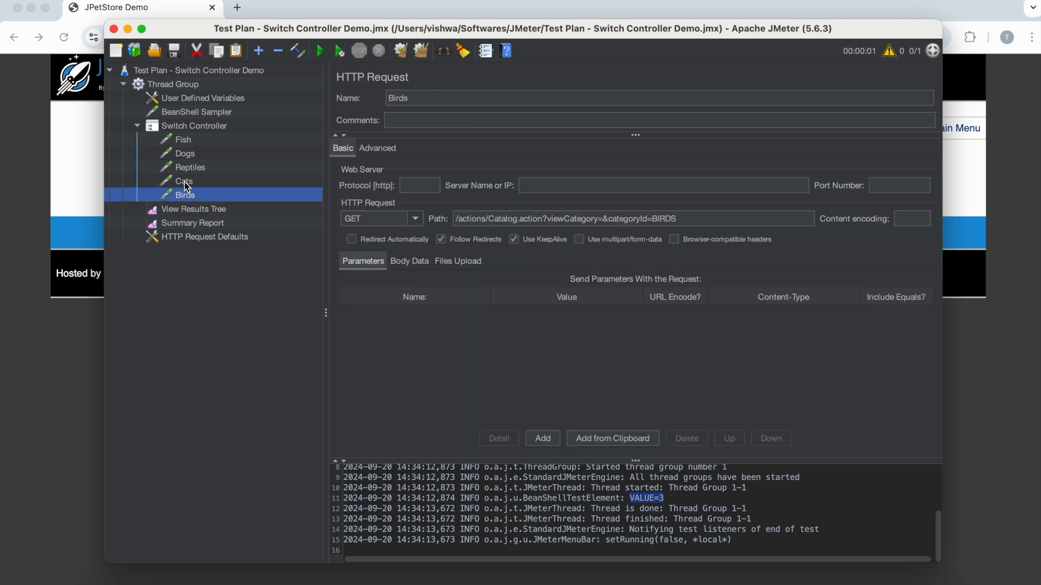
Clear the earlier results, run the test twice and compare each logged VALUE with the request executed in View Results Tree.
{"action": "left_click", "coordinate": [186, 184]}
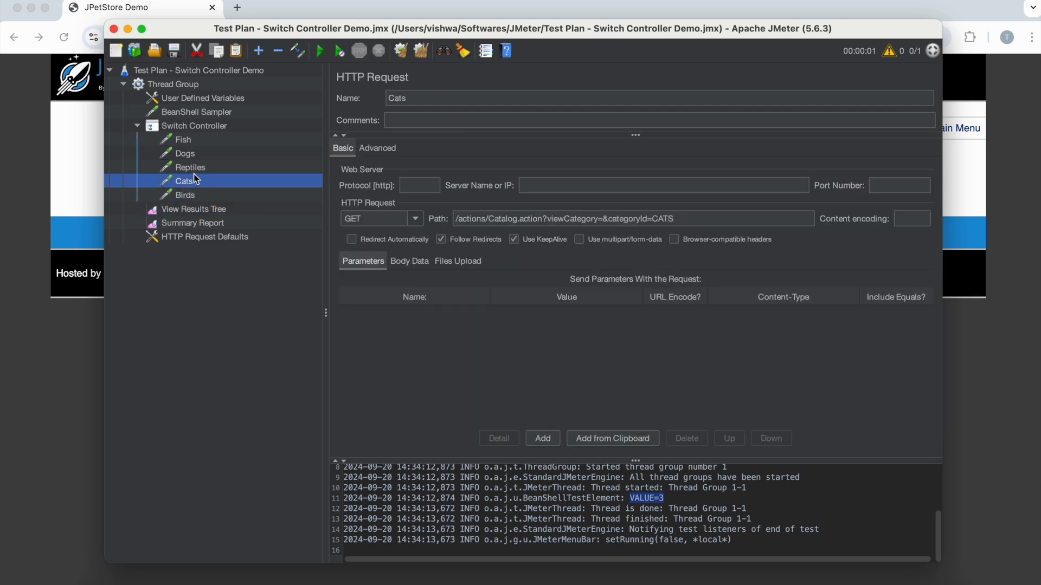
{"action": "left_click", "coordinate": [188, 210]}
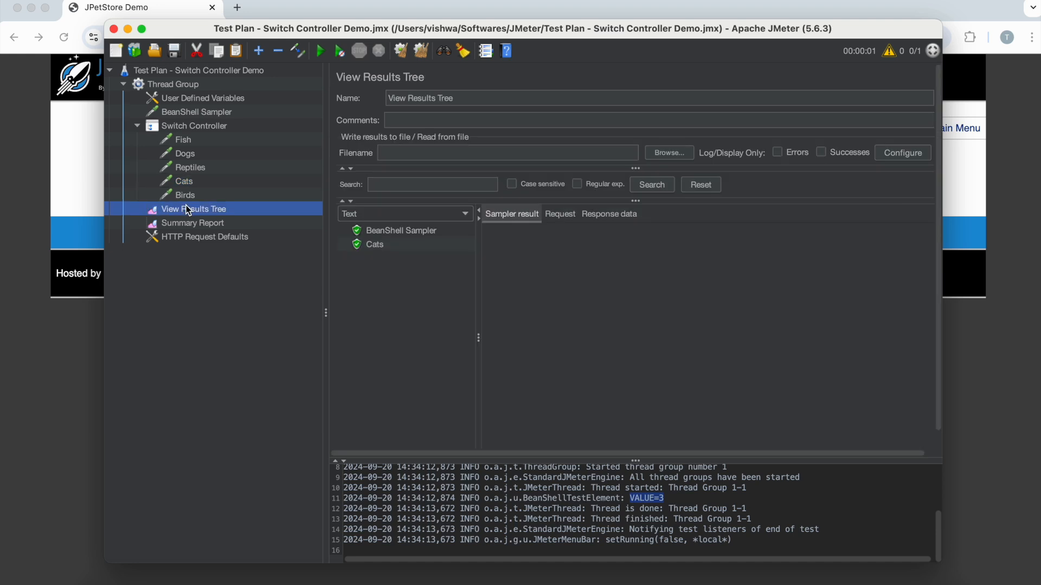
{"action": "left_click", "coordinate": [422, 51]}
{"action": "left_click", "coordinate": [321, 51]}
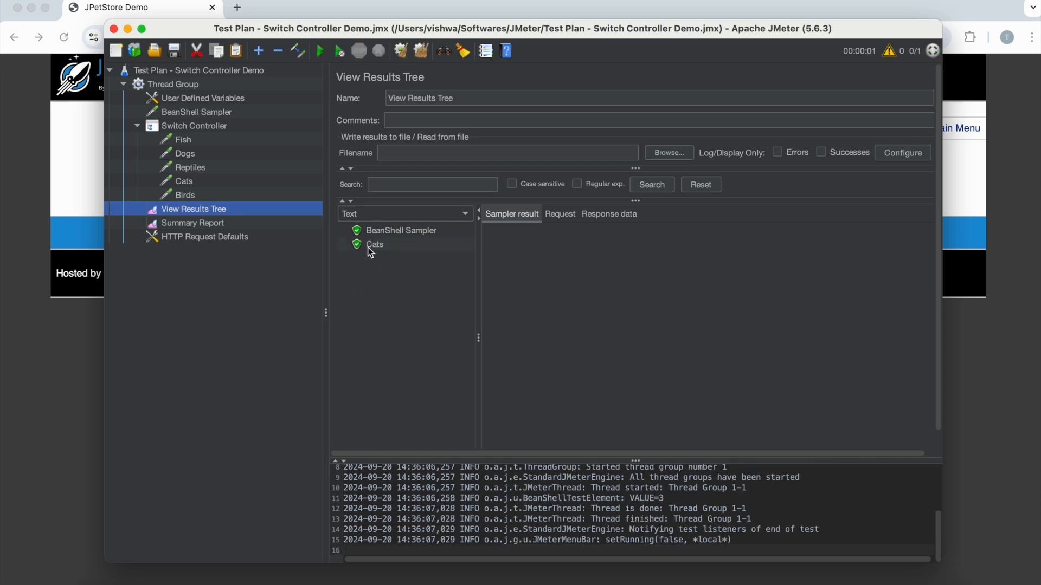
{"action": "left_click_drag", "start_coordinate": [672, 499], "coordinate": [622, 499]}
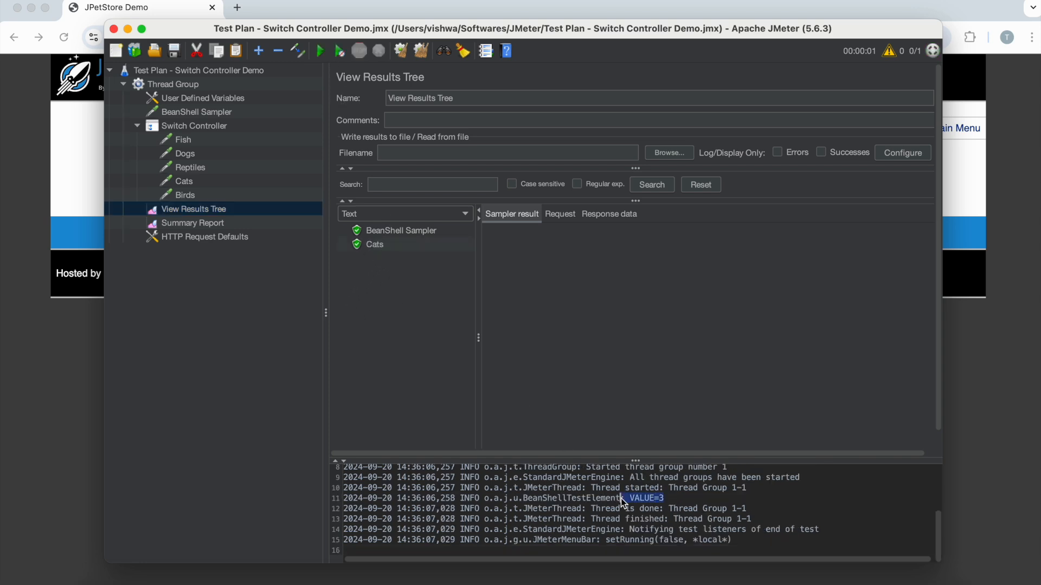
{"action": "left_click", "coordinate": [321, 52]}
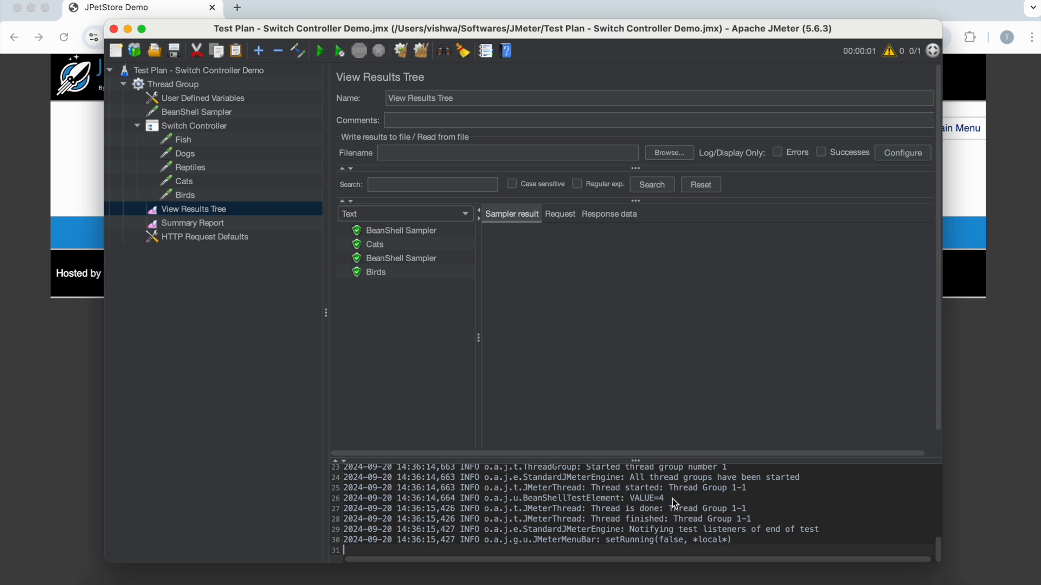
{"action": "left_click", "coordinate": [380, 274]}
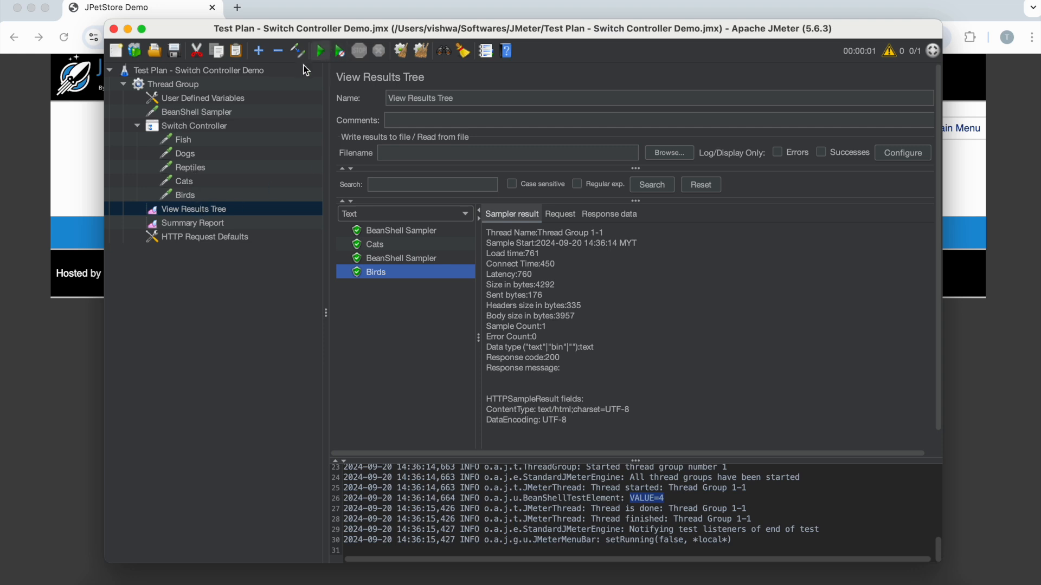
Review the Switch Controller's switch value alongside the BeanShell script that supplies its variable.
{"action": "left_click", "coordinate": [199, 128]}
{"action": "left_click_drag", "start_coordinate": [462, 140], "coordinate": [378, 147]}
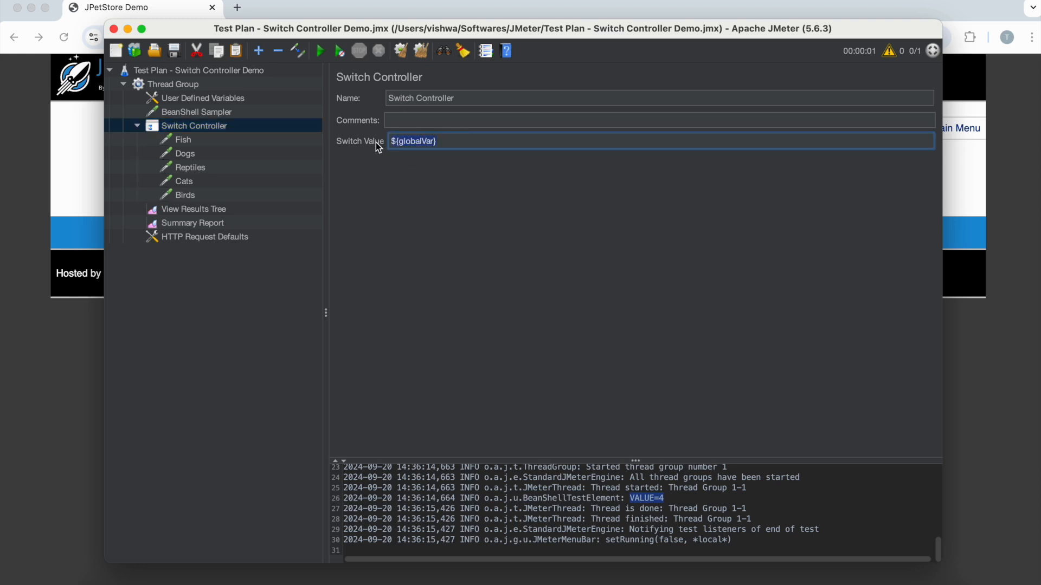
{"action": "left_click", "coordinate": [184, 111]}
{"action": "left_click_drag", "start_coordinate": [553, 240], "coordinate": [350, 206]}
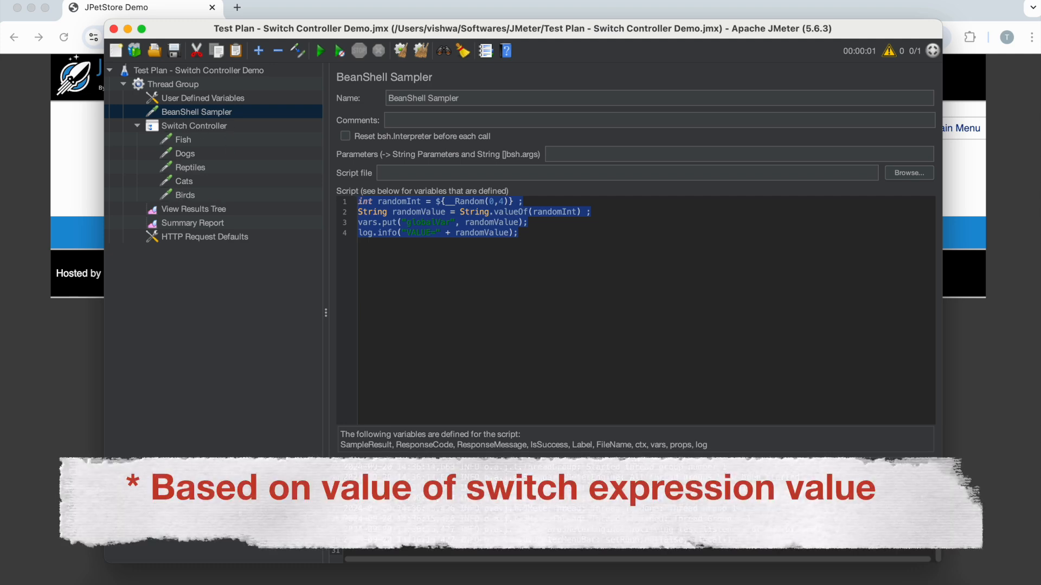
{"action": "left_click", "coordinate": [197, 125]}
{"action": "triple_click", "coordinate": [511, 140]}
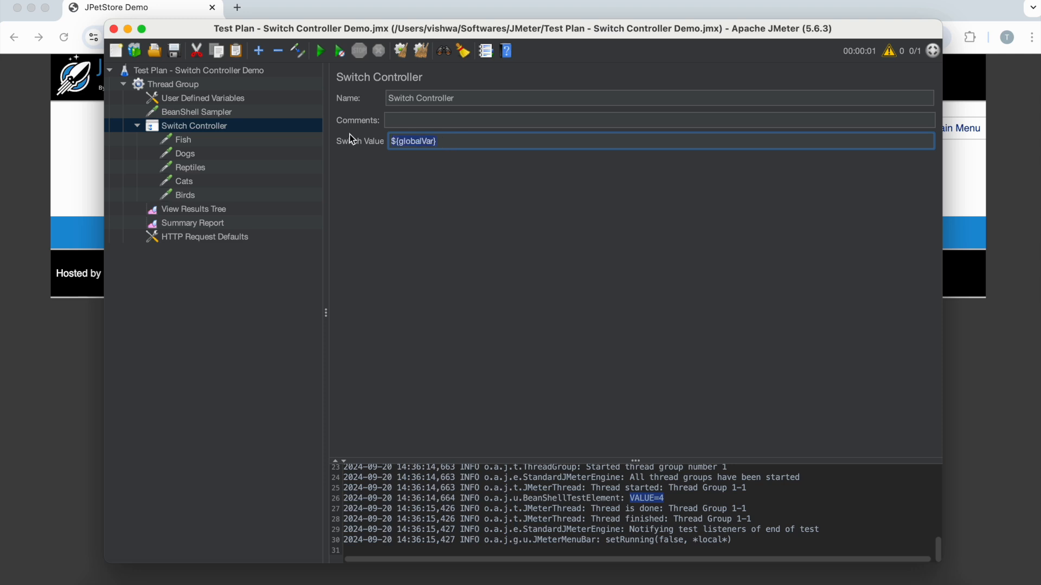
{"action": "left_click", "coordinate": [427, 141]}
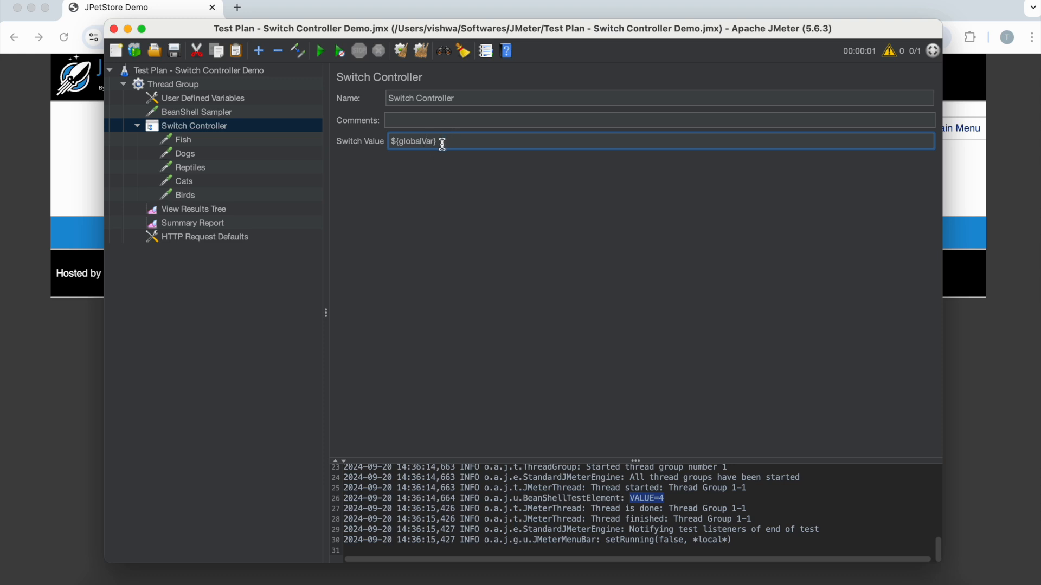
Copy ${__Random(0,4)} from the BeanShell script and use it as the Switch Controller's switch value.
{"action": "left_click", "coordinate": [189, 111]}
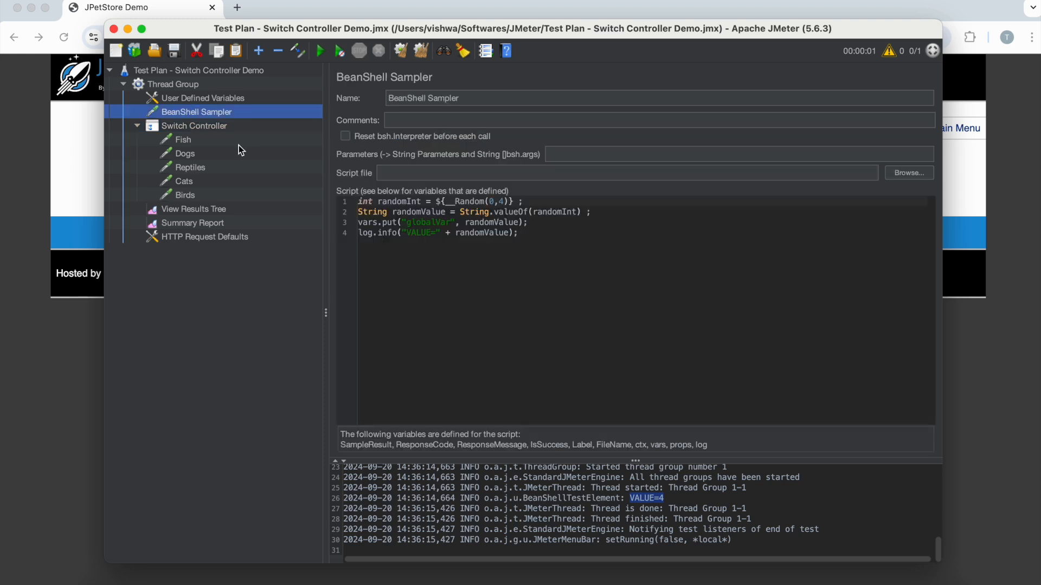
{"action": "left_click", "coordinate": [378, 202]}
{"action": "left_click_drag", "start_coordinate": [437, 202], "coordinate": [518, 202]}
{"action": "key", "text": "super+c"}
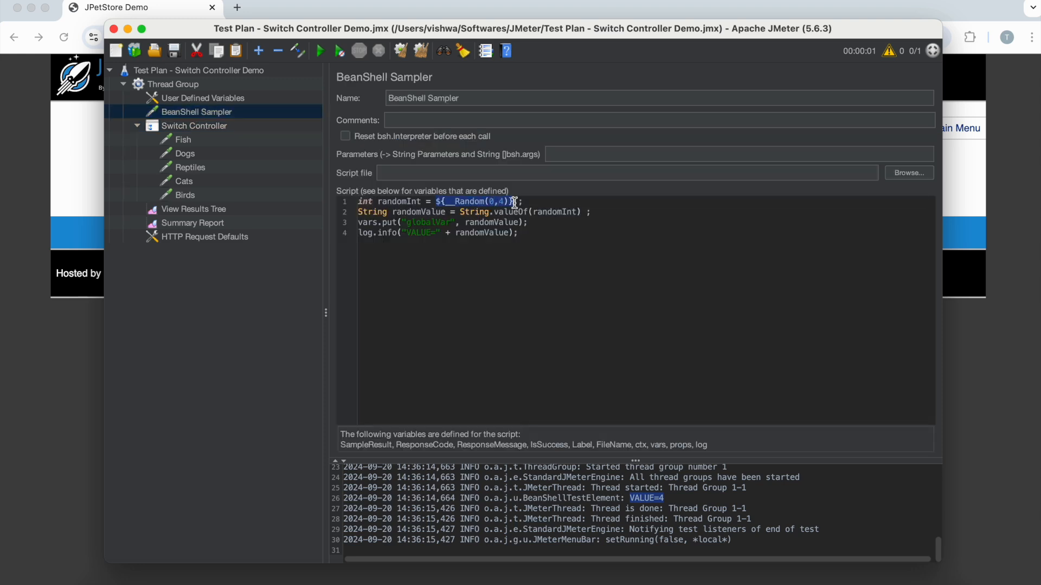
{"action": "left_click", "coordinate": [210, 128]}
{"action": "left_click_drag", "start_coordinate": [466, 141], "coordinate": [344, 141]}
{"action": "key", "text": "super+v"}
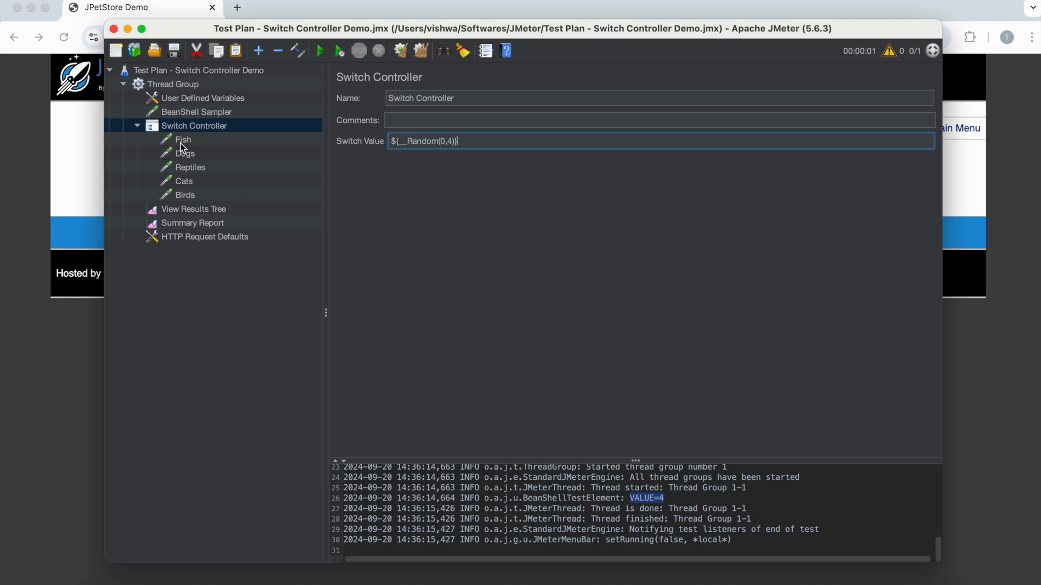
{"action": "left_click_drag", "start_coordinate": [468, 142], "coordinate": [376, 141]}
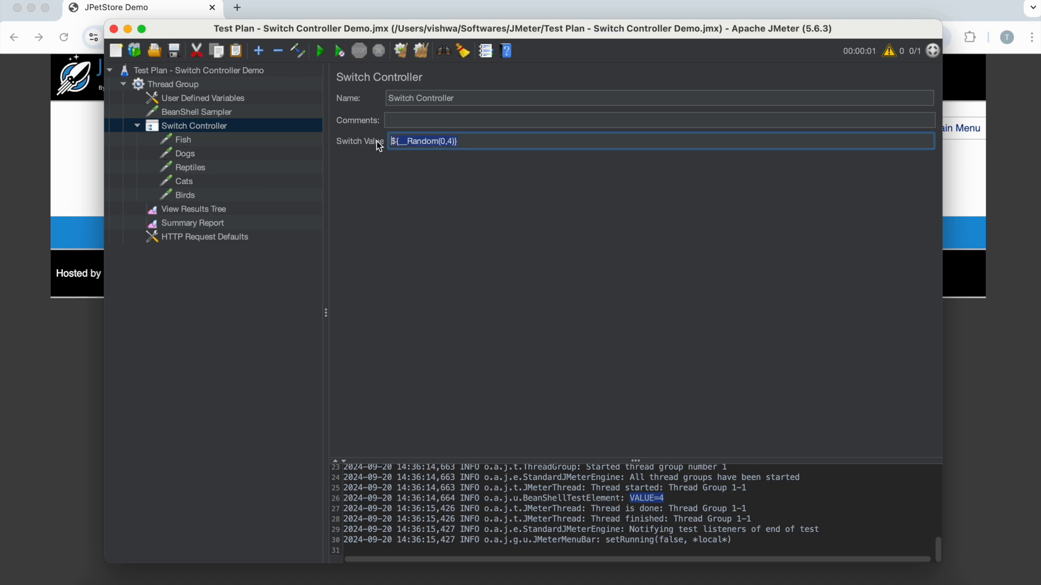
{"action": "left_click", "coordinate": [473, 145]}
{"action": "left_click_drag", "start_coordinate": [472, 144], "coordinate": [392, 142]}
Clear the results and run the test twice with the random-function switch value, checking the executed requests in View Results Tree.
{"action": "left_click", "coordinate": [197, 221]}
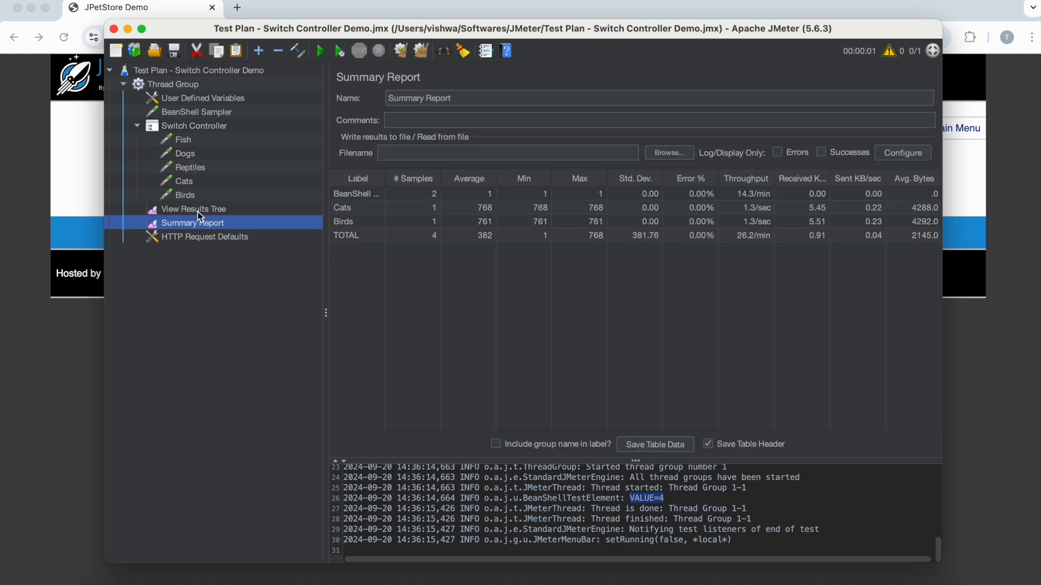
{"action": "left_click", "coordinate": [197, 211]}
{"action": "left_click", "coordinate": [420, 51]}
{"action": "left_click", "coordinate": [320, 50]}
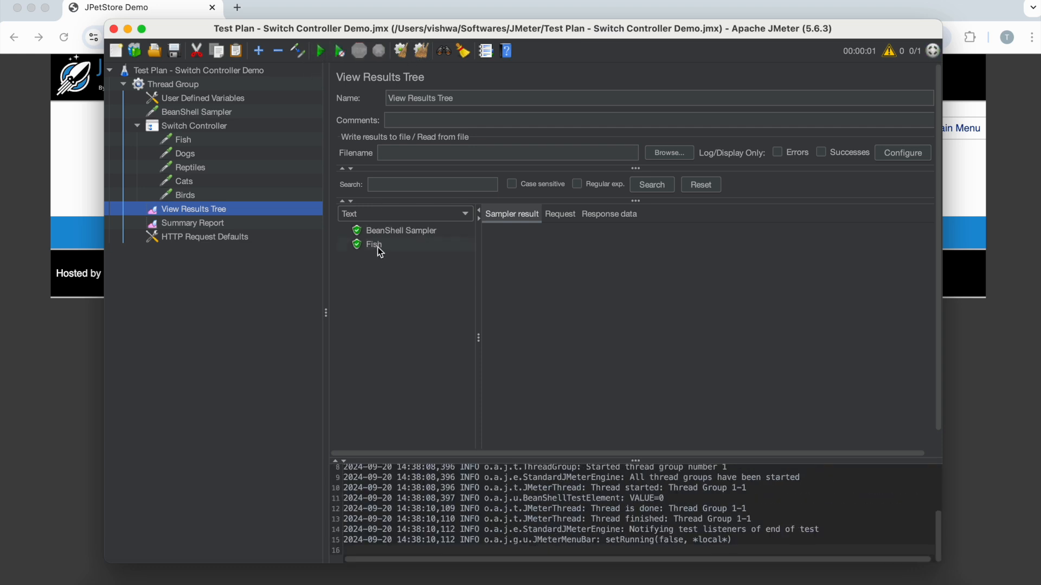
{"action": "left_click", "coordinate": [317, 54]}
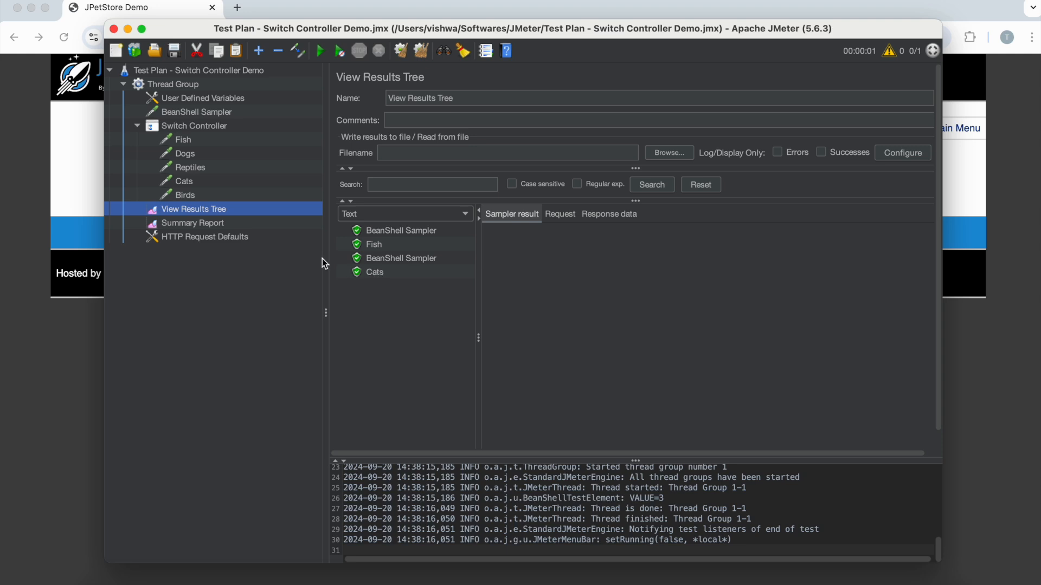
Review the Switch Controller, the BeanShell Sampler's script and the Fish and Dogs child requests.
{"action": "double_click", "coordinate": [174, 129]}
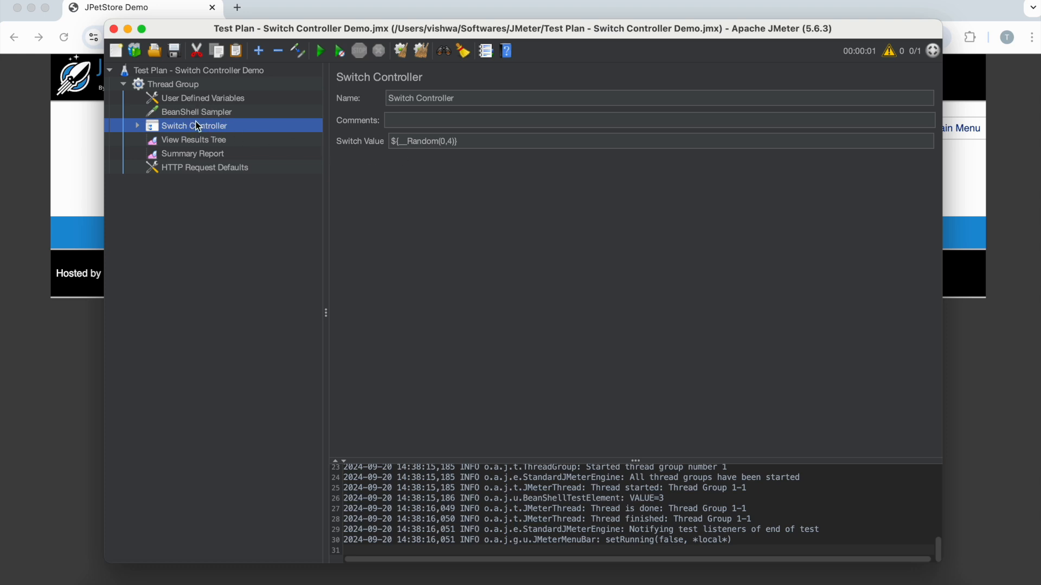
{"action": "left_click", "coordinate": [168, 110]}
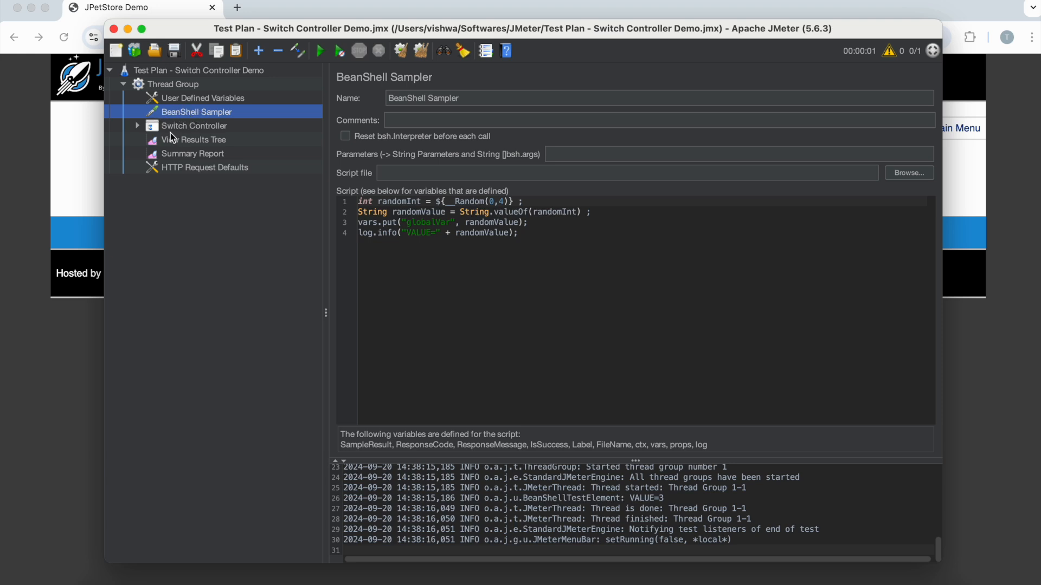
{"action": "left_click", "coordinate": [137, 126]}
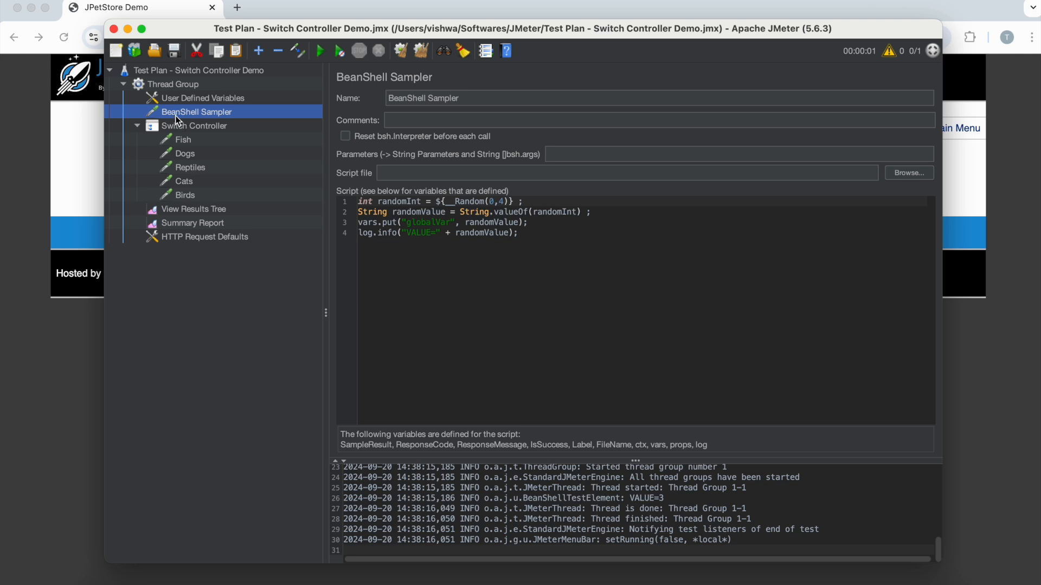
{"action": "left_click", "coordinate": [186, 143]}
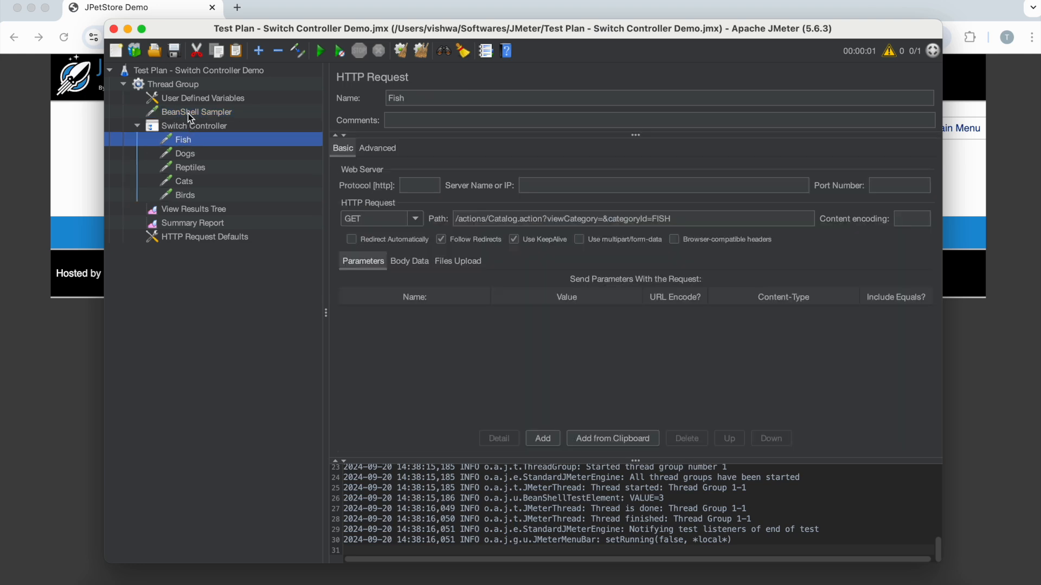
{"action": "left_click", "coordinate": [184, 154]}
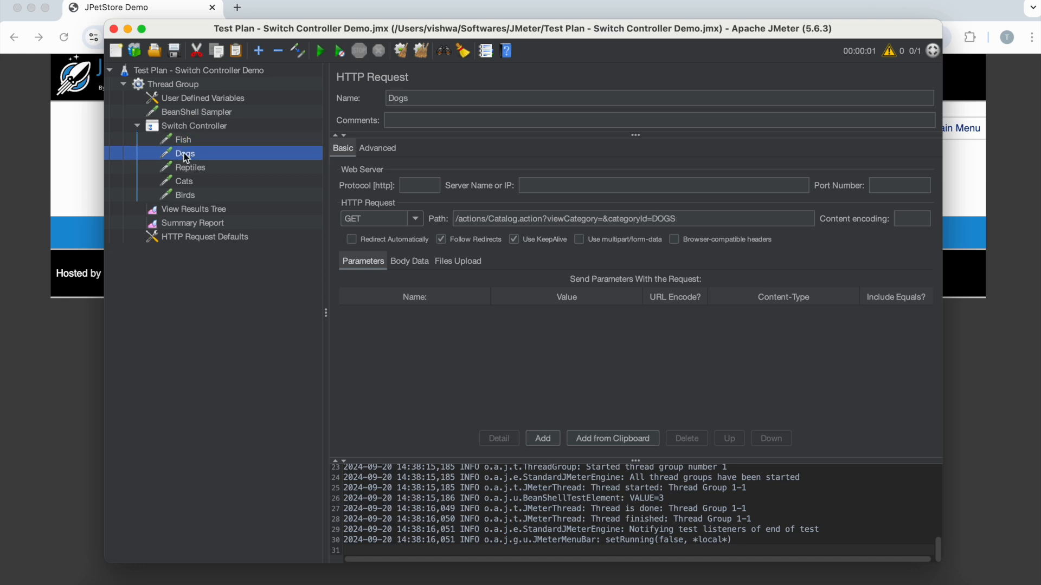
Set the Switch Controller's switch value to ${globalVar}, the variable stored by the BeanShell script, and check it against the BeanShell Sampler.
{"action": "left_click", "coordinate": [187, 115]}
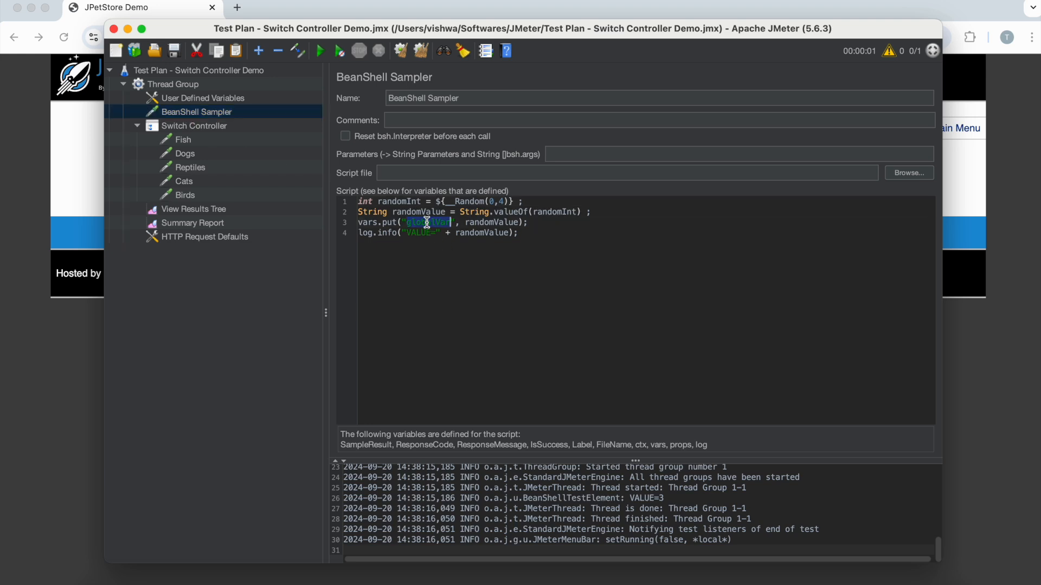
{"action": "left_click", "coordinate": [181, 128]}
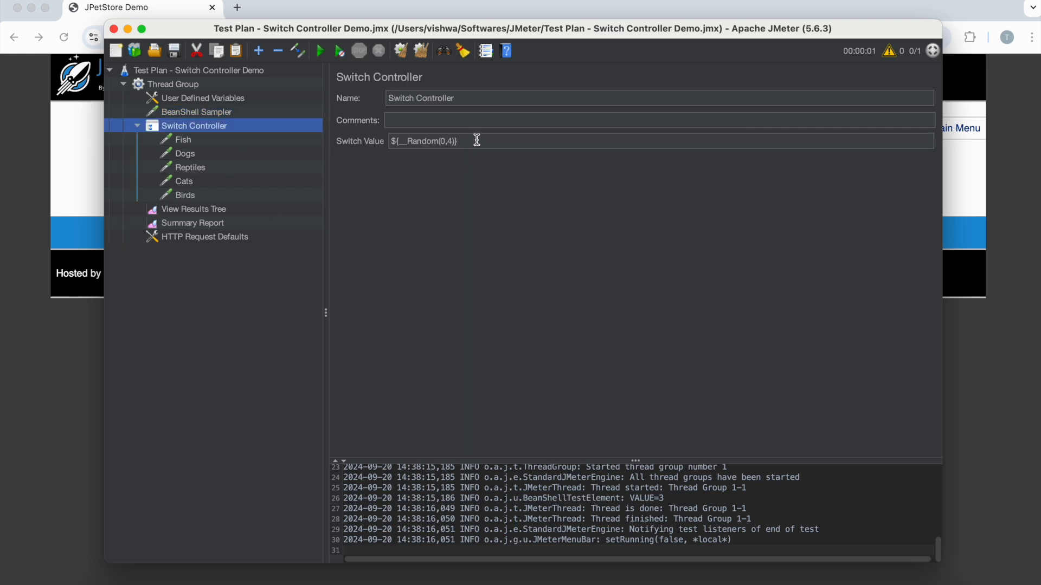
{"action": "left_click_drag", "start_coordinate": [476, 141], "coordinate": [356, 139]}
{"action": "type", "text": "${globalVar}"}
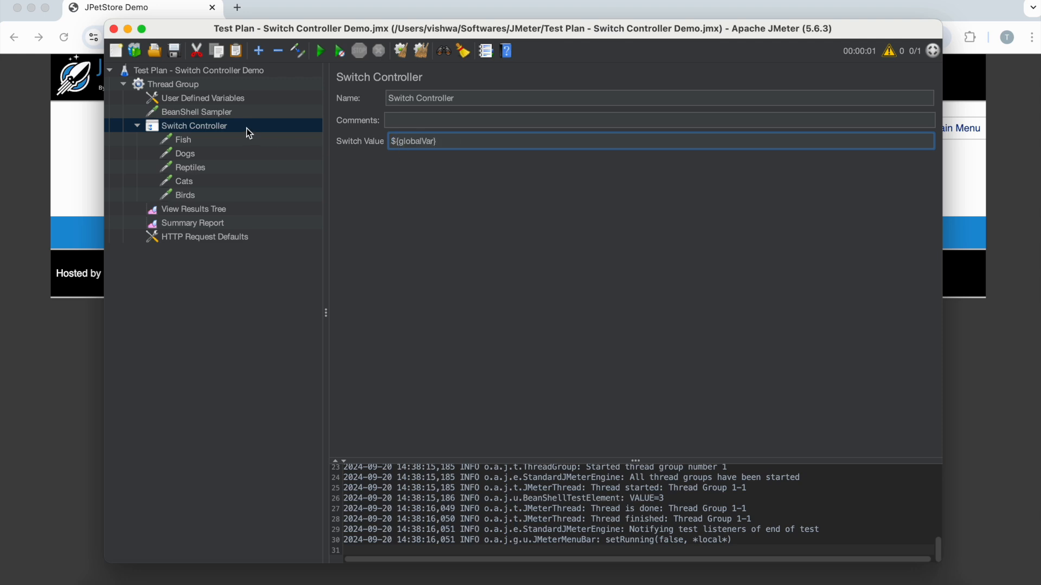
{"action": "left_click", "coordinate": [228, 113]}
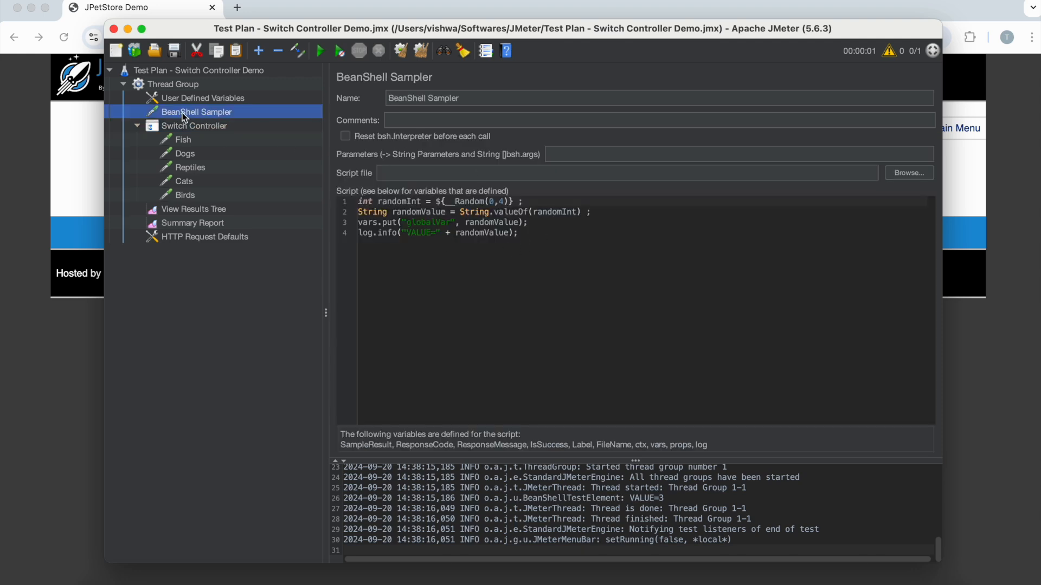
{"action": "left_click", "coordinate": [221, 130]}
{"action": "left_click_drag", "start_coordinate": [439, 141], "coordinate": [383, 144]}
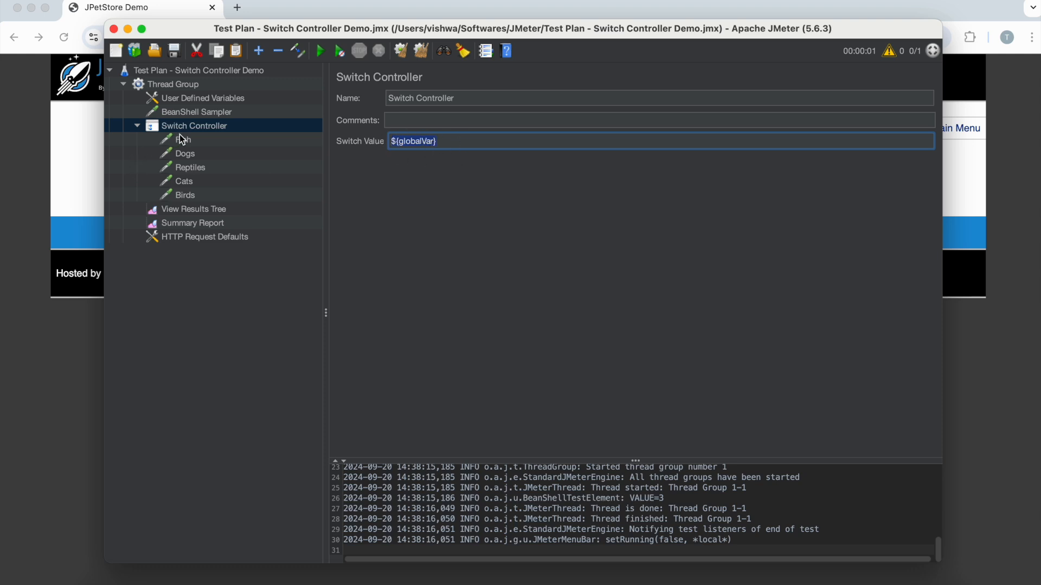
Clear the results, run the test with the globalVar switch value and compare the logged VALUE with the executed request.
{"action": "left_click", "coordinate": [205, 214]}
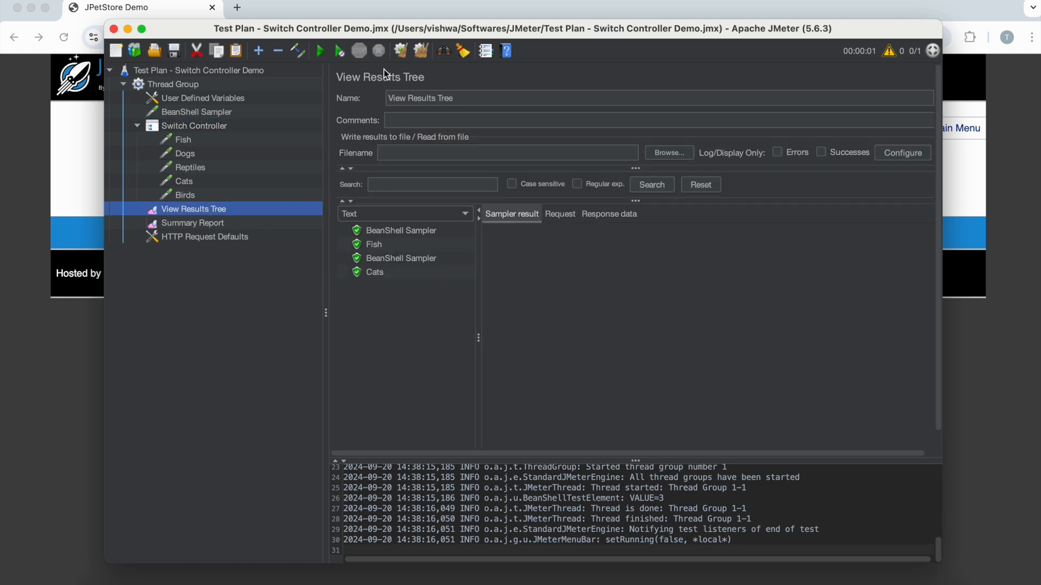
{"action": "left_click", "coordinate": [429, 54]}
{"action": "left_click", "coordinate": [324, 50]}
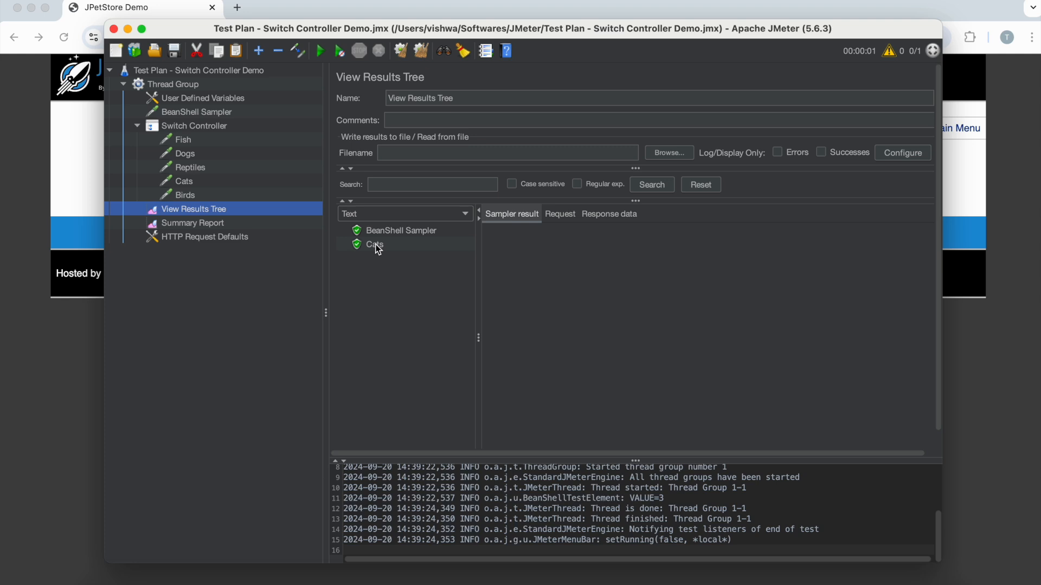
{"action": "left_click", "coordinate": [661, 500]}
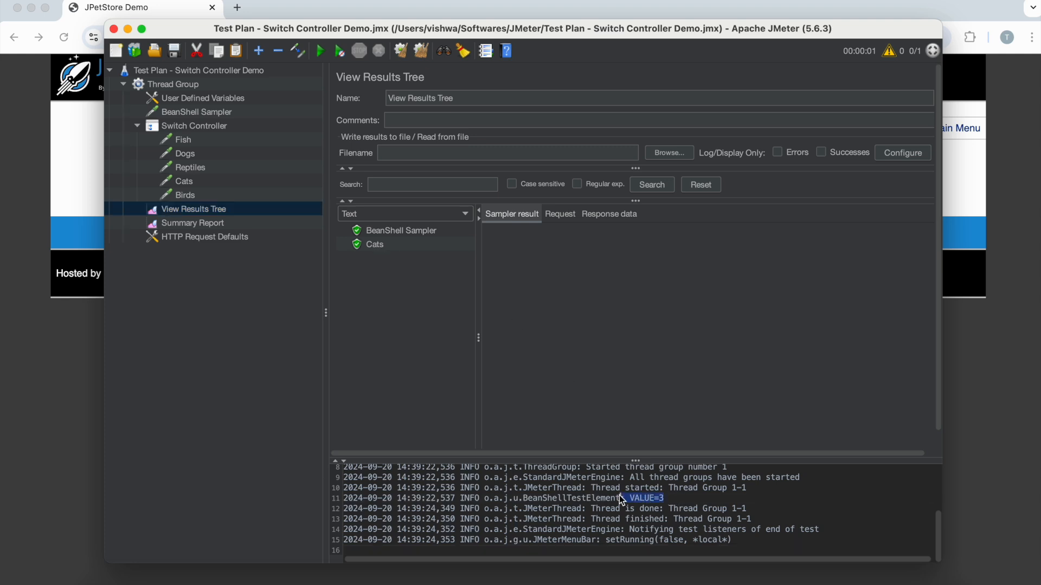